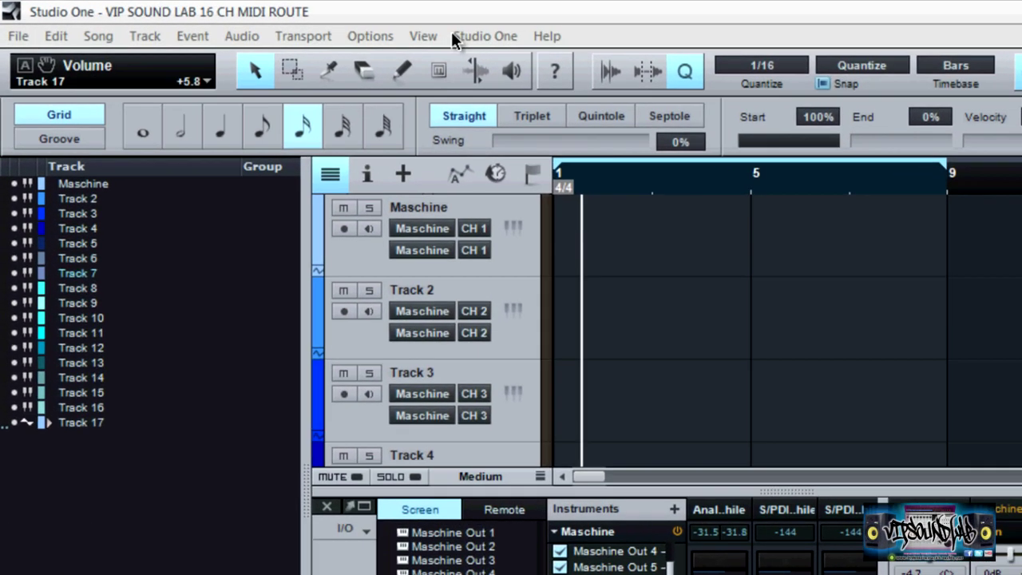
# Step: Review the available keyboard mapping schemes in the program options, keep Pro Tools and close the options
pyautogui.click(394, 29)
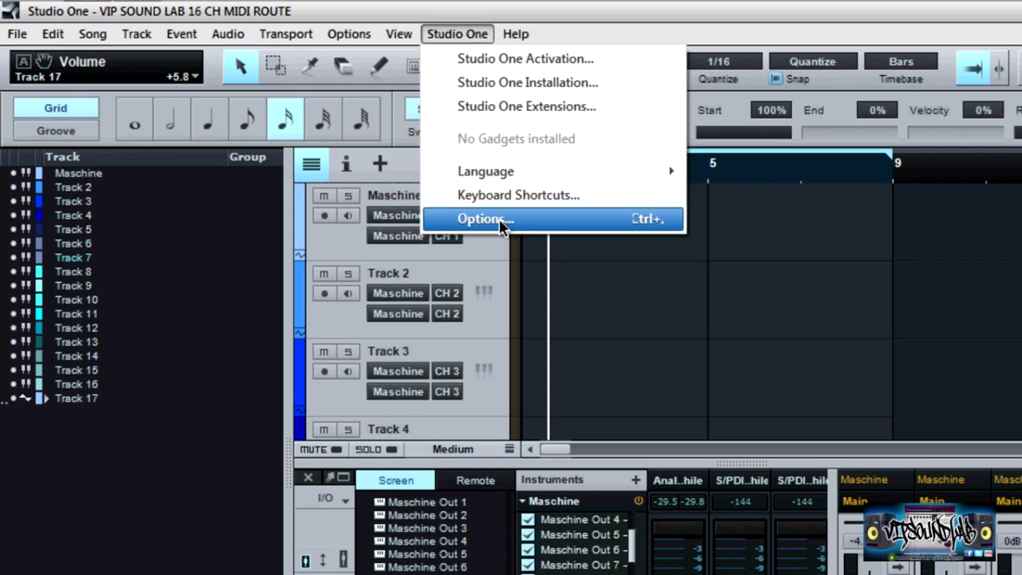
pyautogui.click(500, 226)
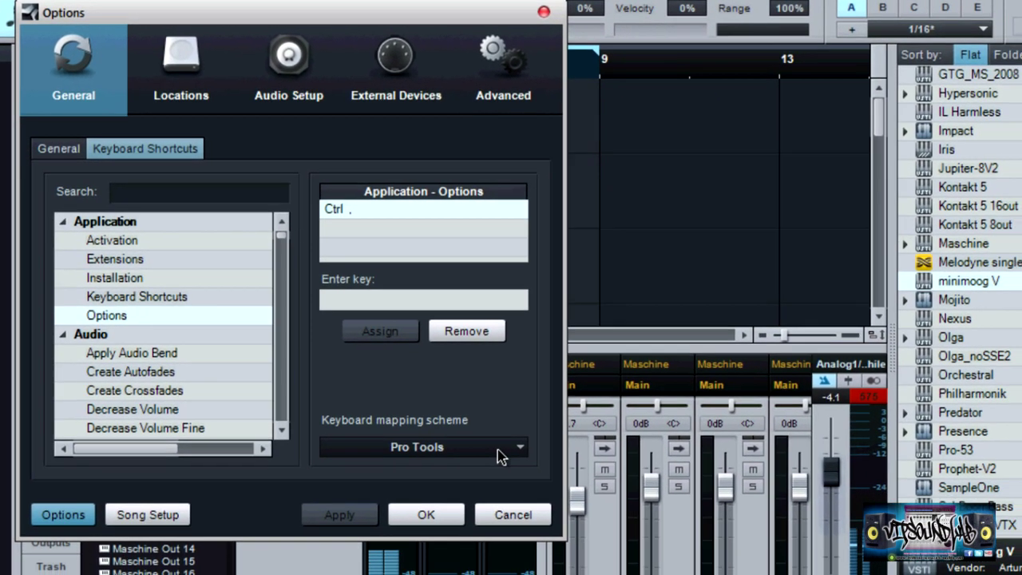
pyautogui.click(533, 465)
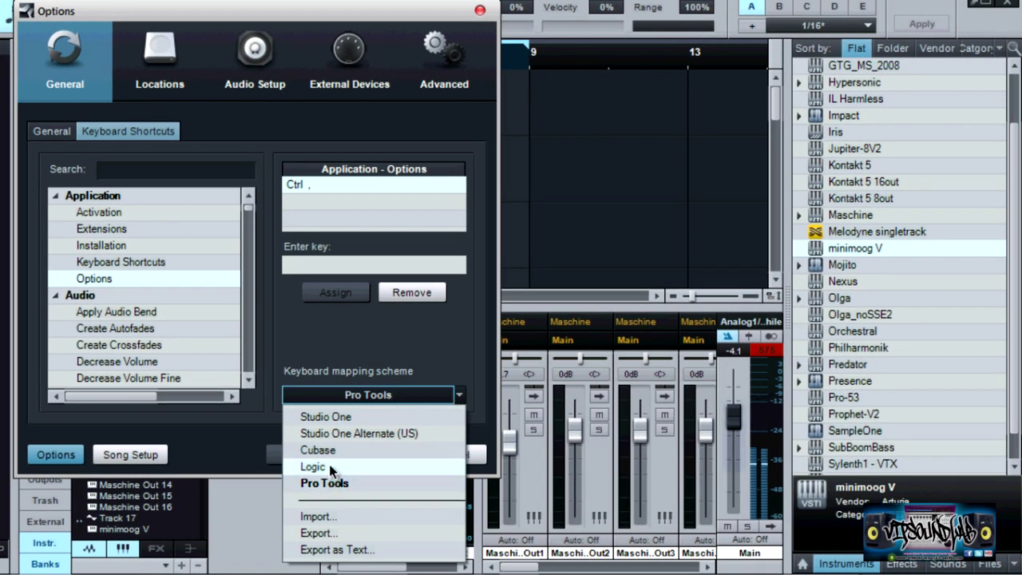
pyautogui.click(344, 354)
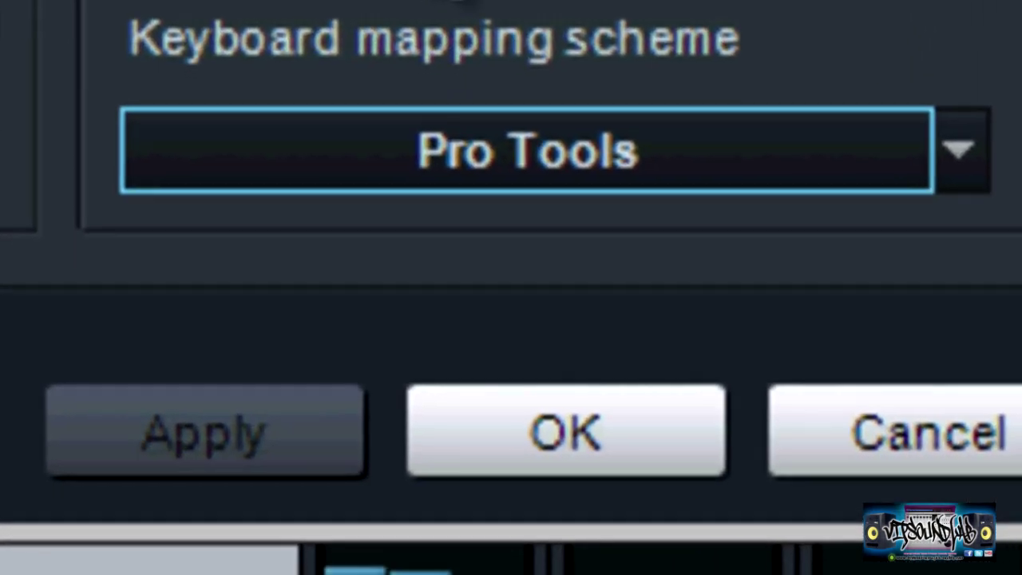
pyautogui.click(564, 462)
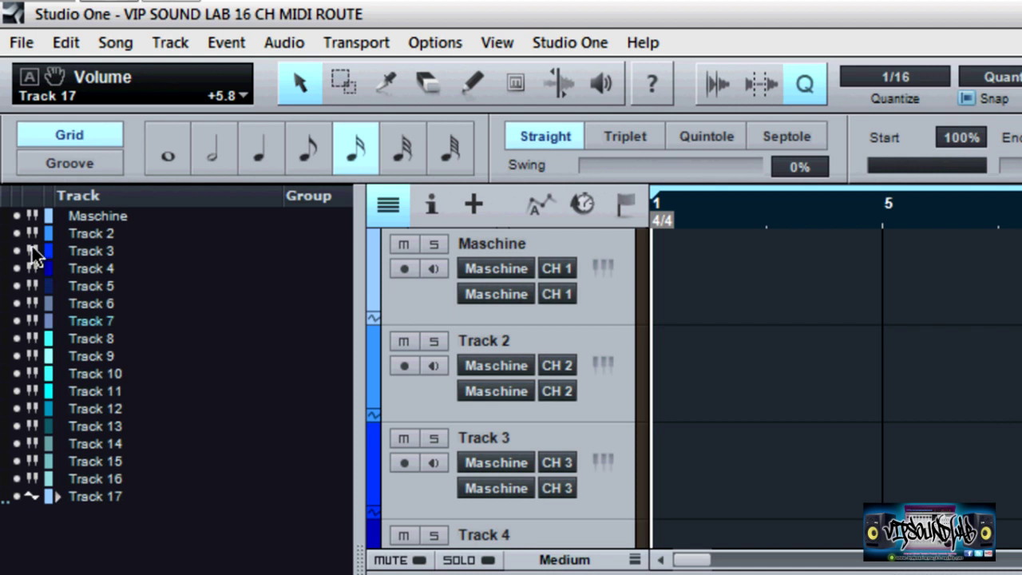
# Step: Hide Tracks 2 through 16 from the arrangement, leaving the Maschine track and Track 17 shown
pyautogui.click(17, 233)
pyautogui.click(16, 250)
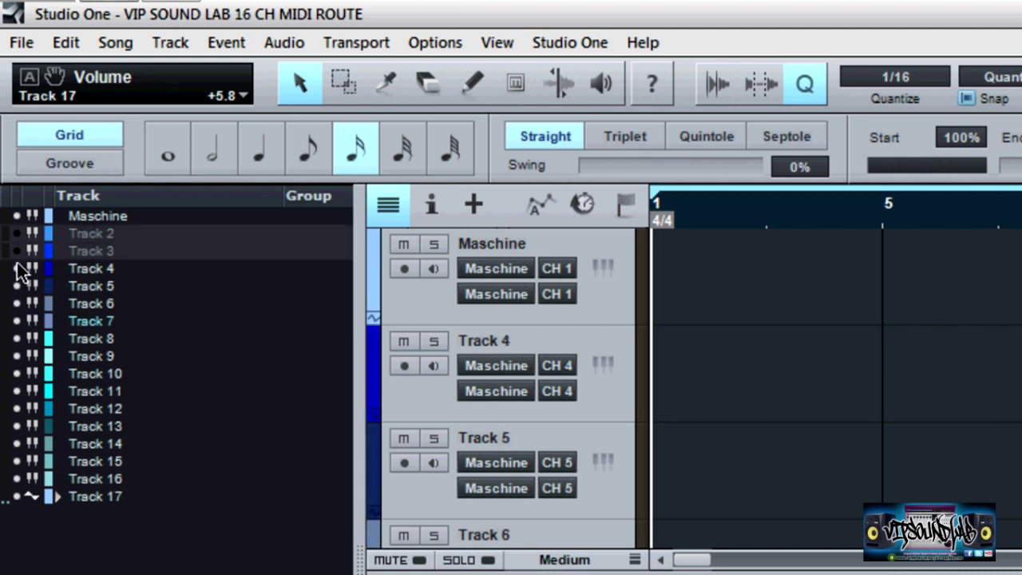
pyautogui.click(16, 268)
pyautogui.click(17, 286)
pyautogui.click(17, 303)
pyautogui.click(16, 321)
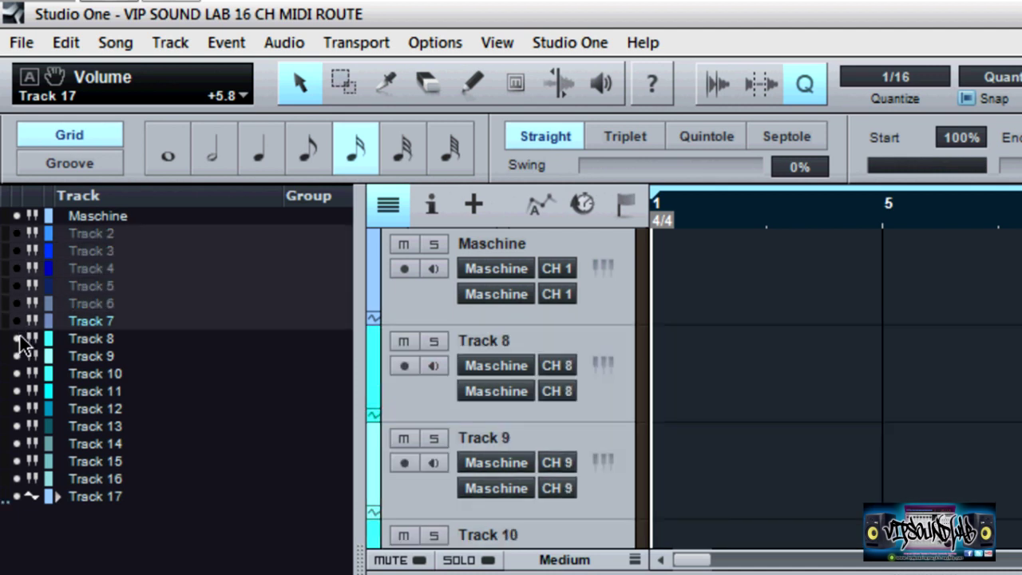
pyautogui.click(17, 338)
pyautogui.click(17, 356)
pyautogui.click(17, 373)
pyautogui.click(17, 391)
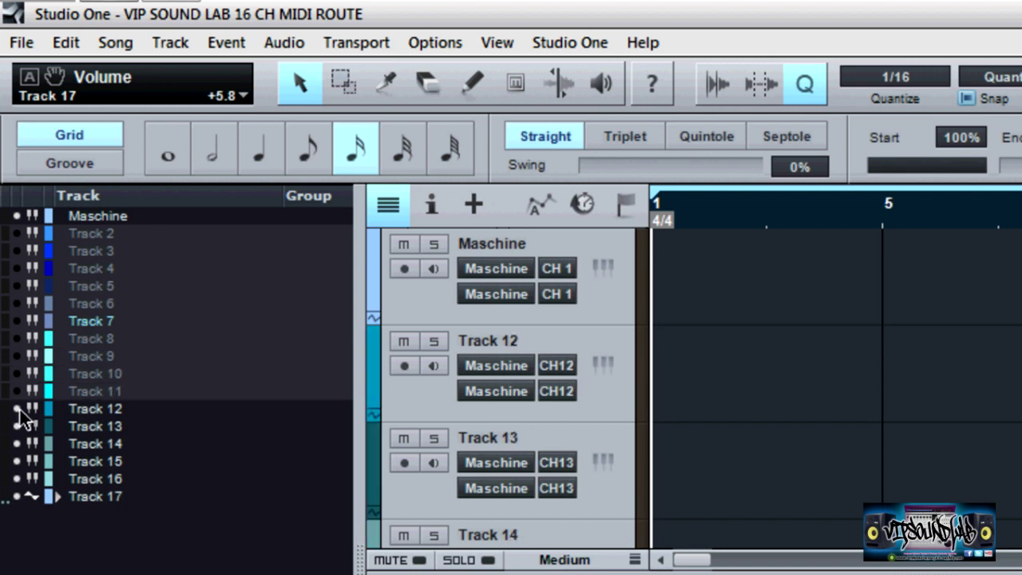
pyautogui.click(17, 409)
pyautogui.click(16, 427)
pyautogui.click(17, 443)
pyautogui.click(17, 462)
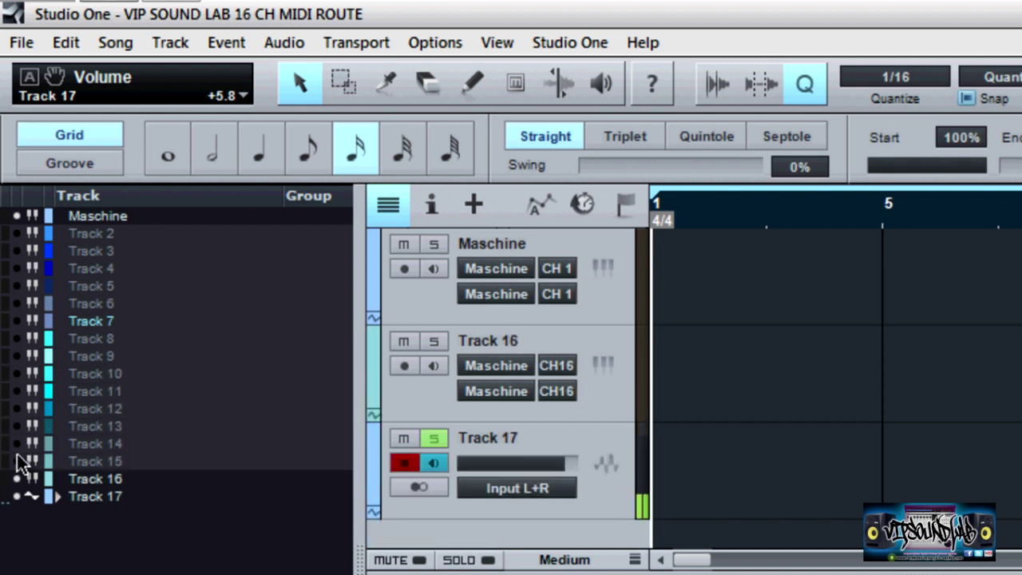
pyautogui.click(17, 479)
# Step: Show Tracks 16 back through 2 in the arrangement again
pyautogui.click(16, 479)
pyautogui.click(17, 461)
pyautogui.click(16, 444)
pyautogui.click(17, 426)
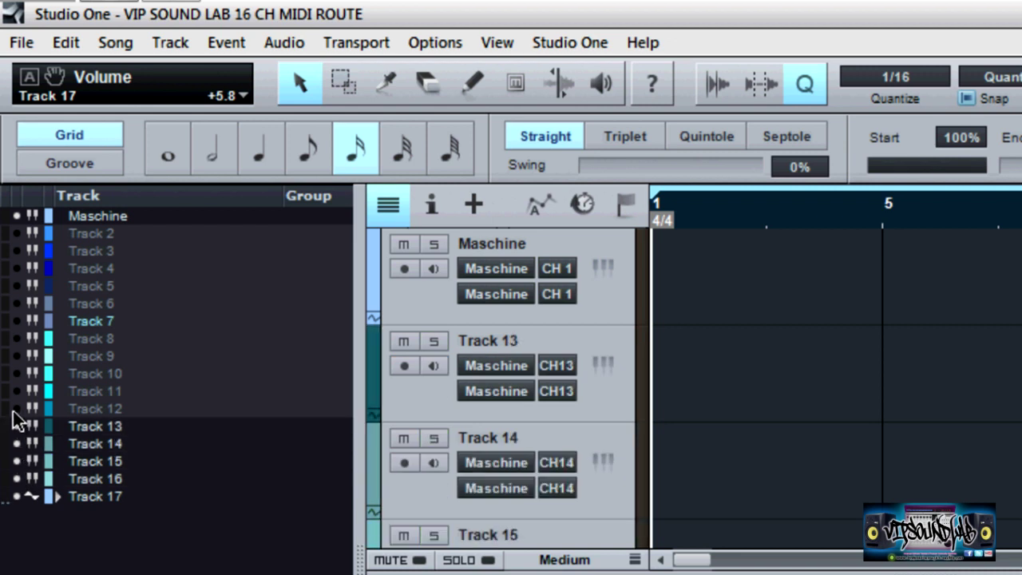
pyautogui.click(17, 409)
pyautogui.click(17, 391)
pyautogui.click(17, 374)
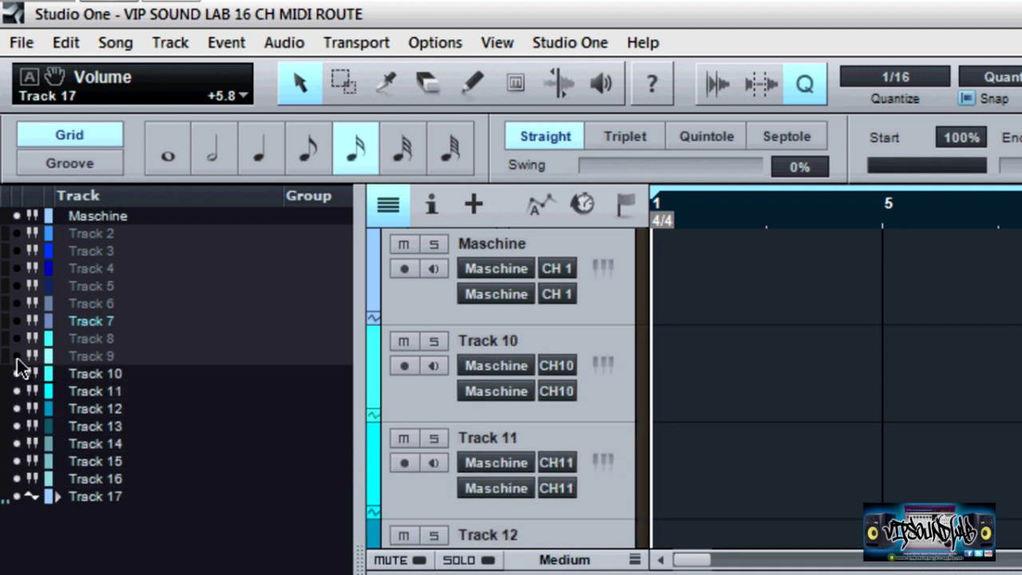
pyautogui.click(17, 356)
pyautogui.click(16, 339)
pyautogui.click(17, 321)
pyautogui.click(17, 303)
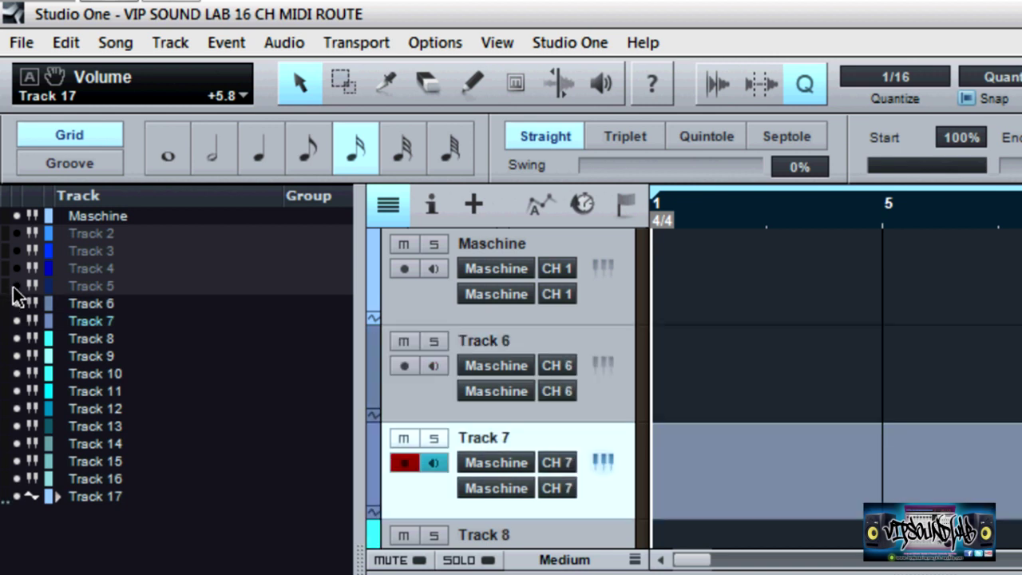
pyautogui.click(17, 286)
pyautogui.click(17, 268)
pyautogui.click(16, 251)
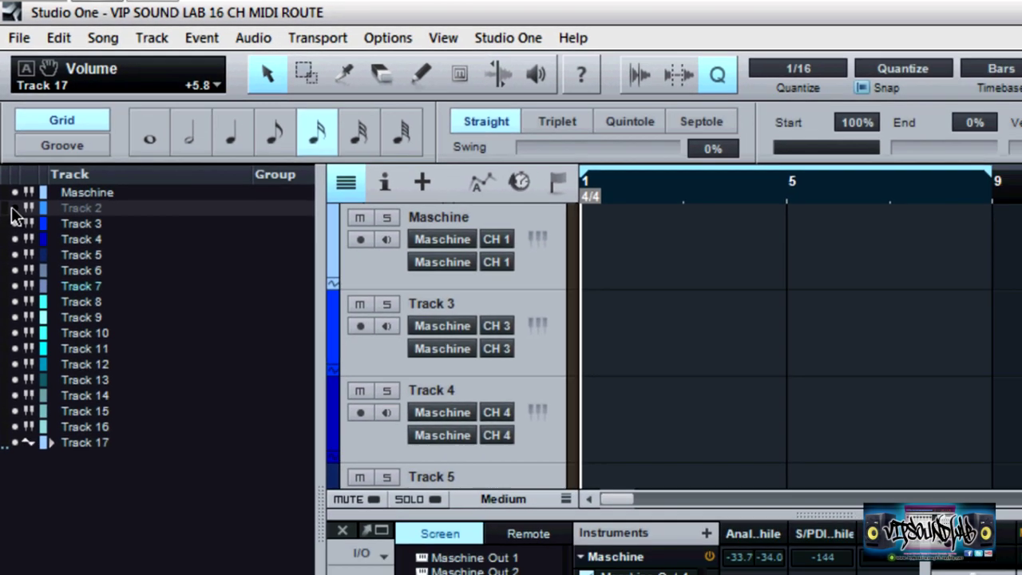
pyautogui.click(13, 208)
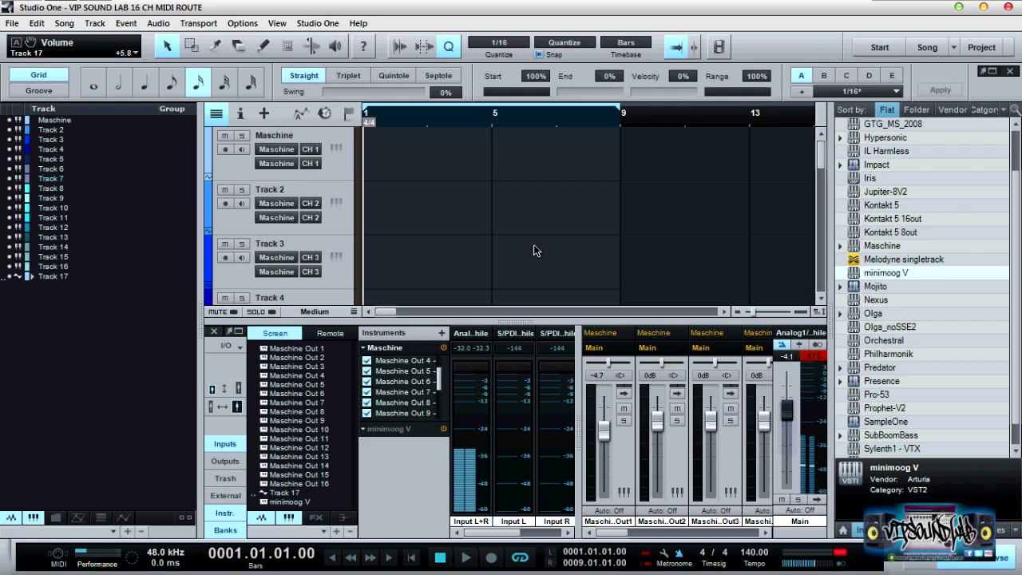
# Step: Set the height of all arrangement tracks to Tiny and look over the available track commands
pyautogui.moveTo(354, 314); pyautogui.dragTo(355, 405)
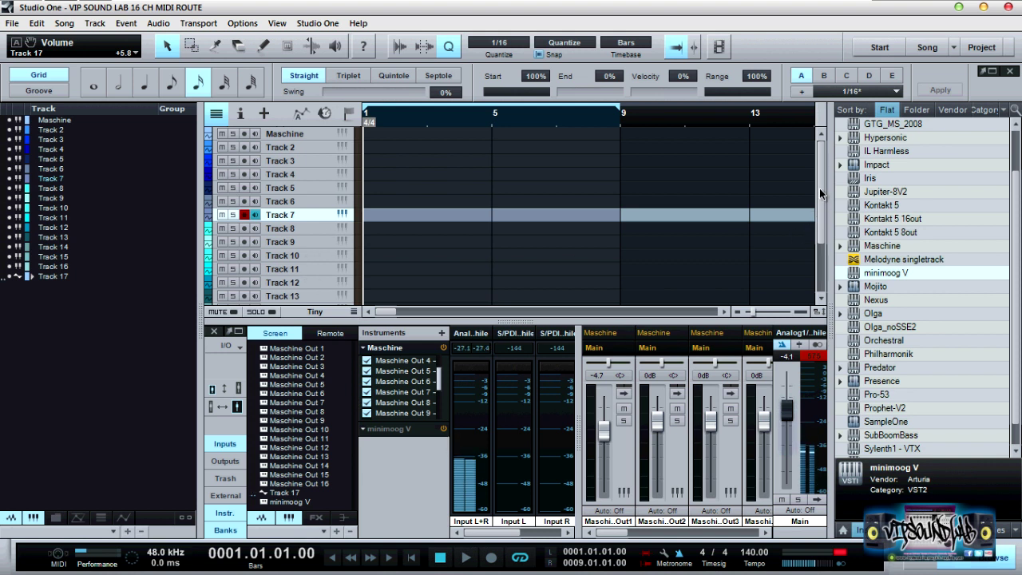
pyautogui.click(95, 23)
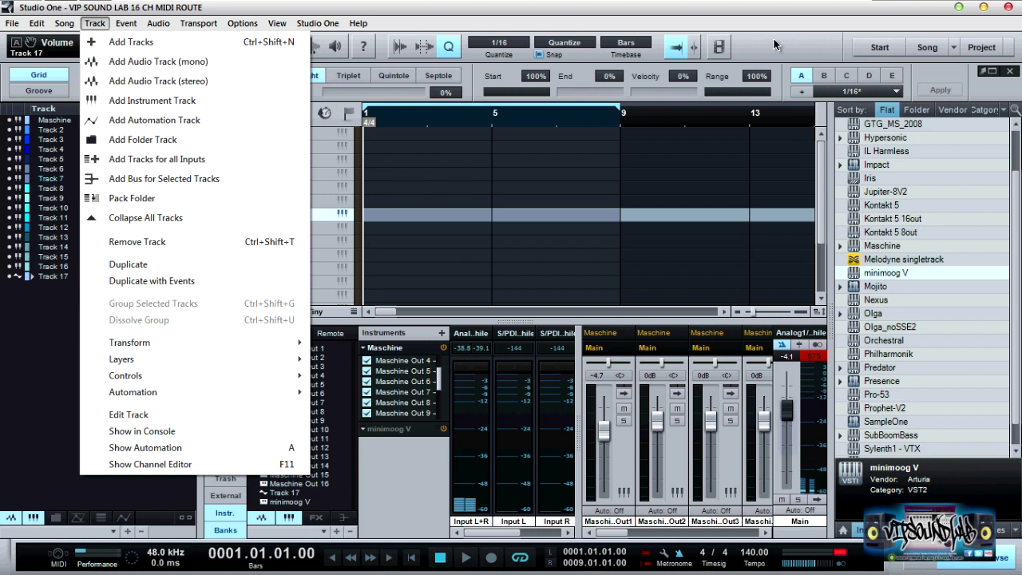
pyautogui.click(883, 251)
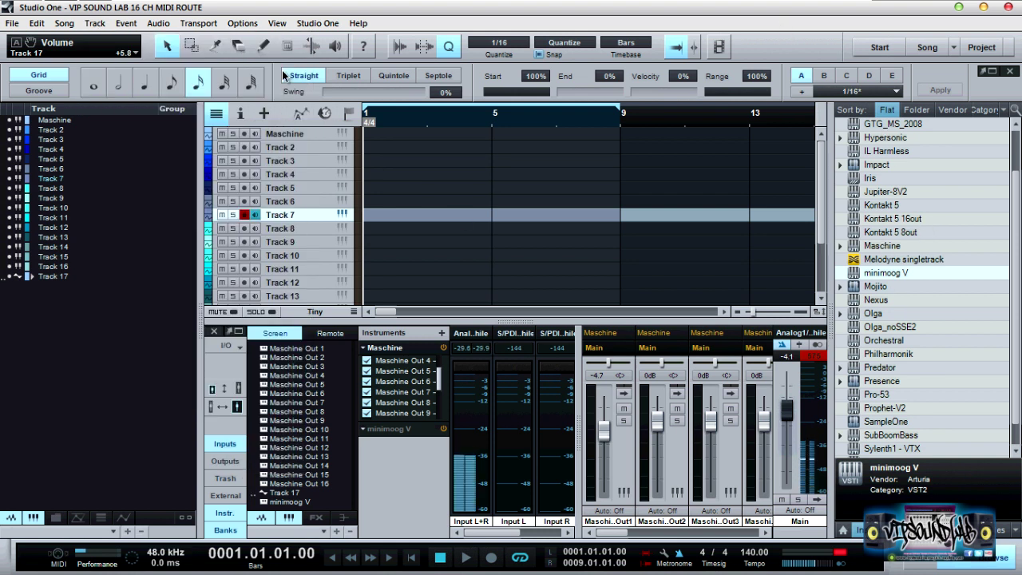
# Step: Examine the VST plug-in locations and the Scan at startup option, discarding any changes when switching to the external devices settings
pyautogui.click(317, 23)
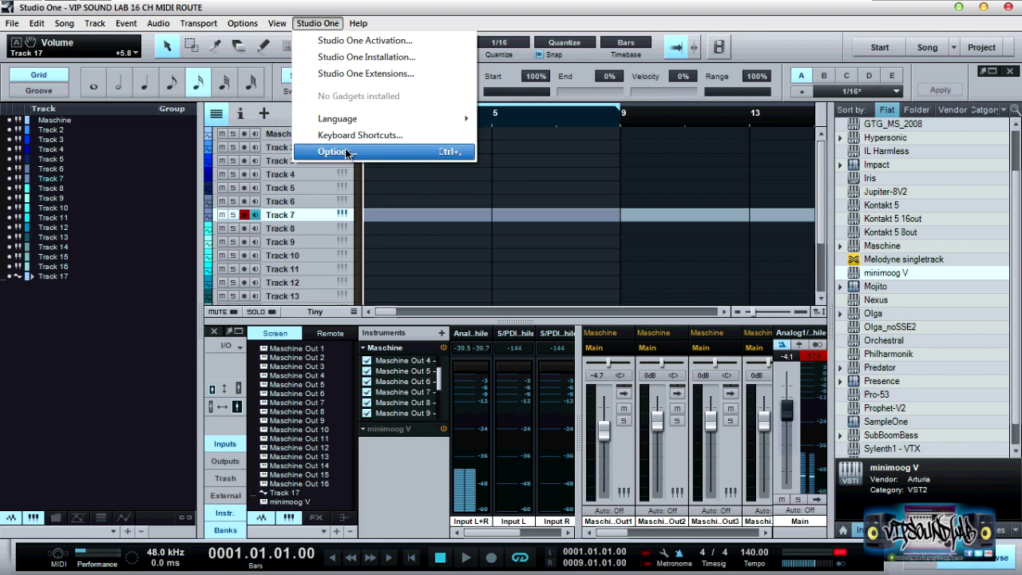
pyautogui.click(347, 152)
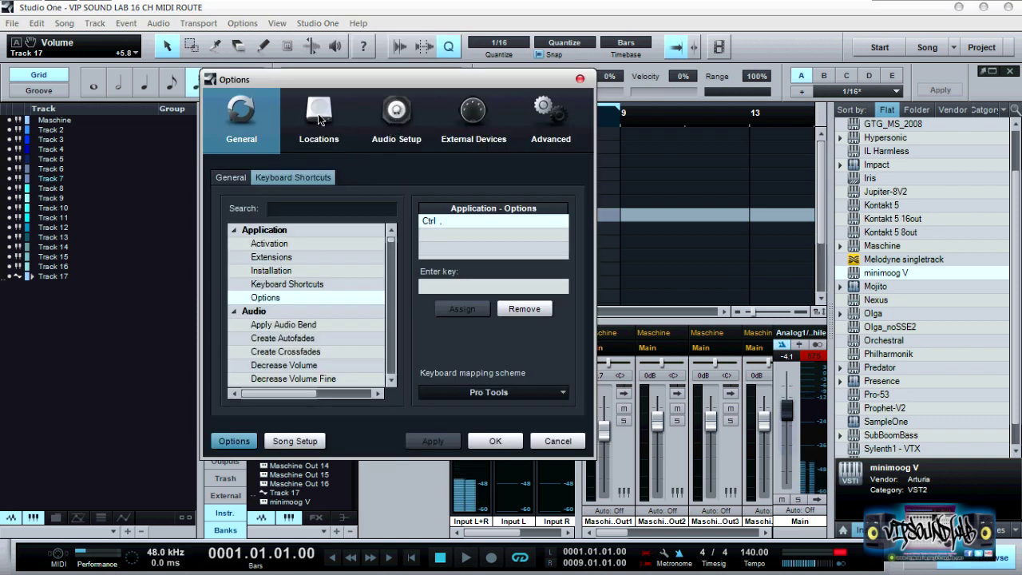
pyautogui.click(320, 119)
pyautogui.click(469, 178)
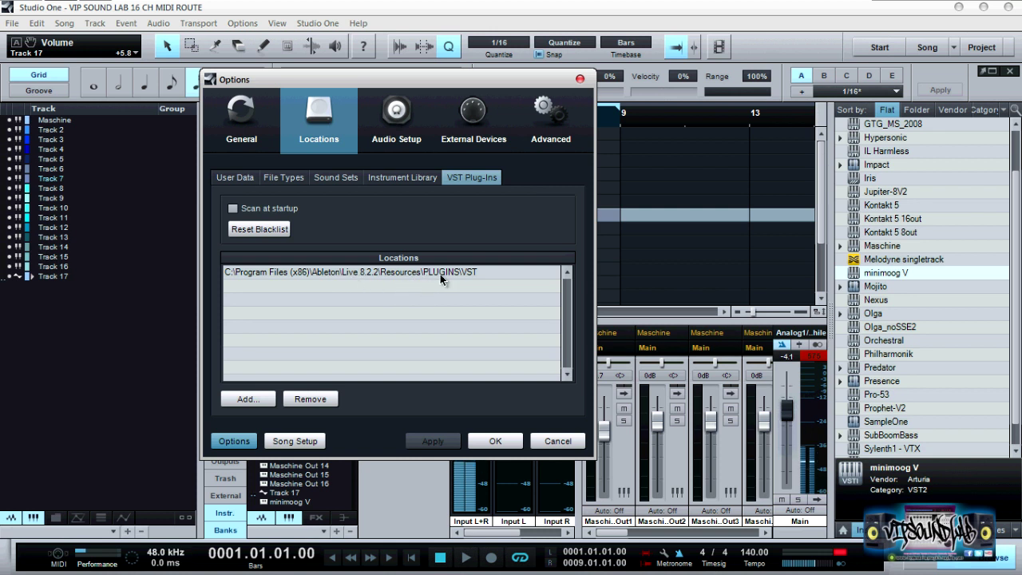
pyautogui.click(234, 208)
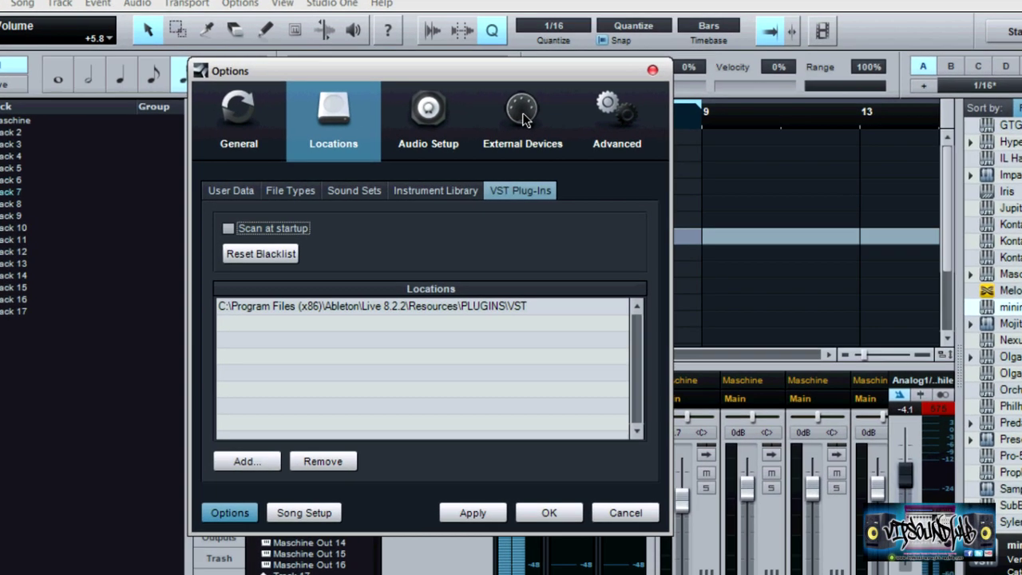
pyautogui.click(488, 128)
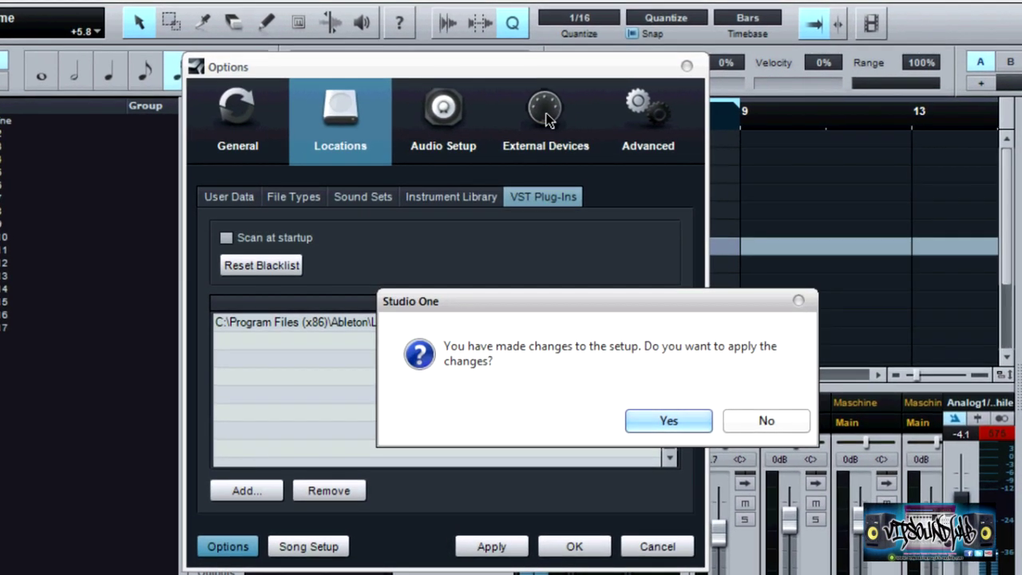
pyautogui.click(762, 420)
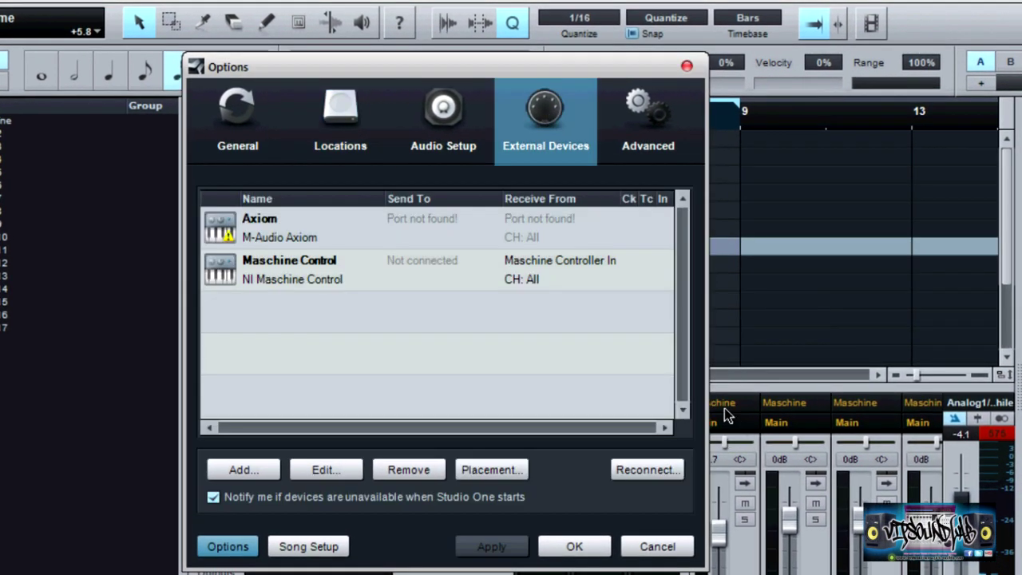
# Step: Examine the Maschine Control external device and the audio device setup, and close the options
pyautogui.click(343, 277)
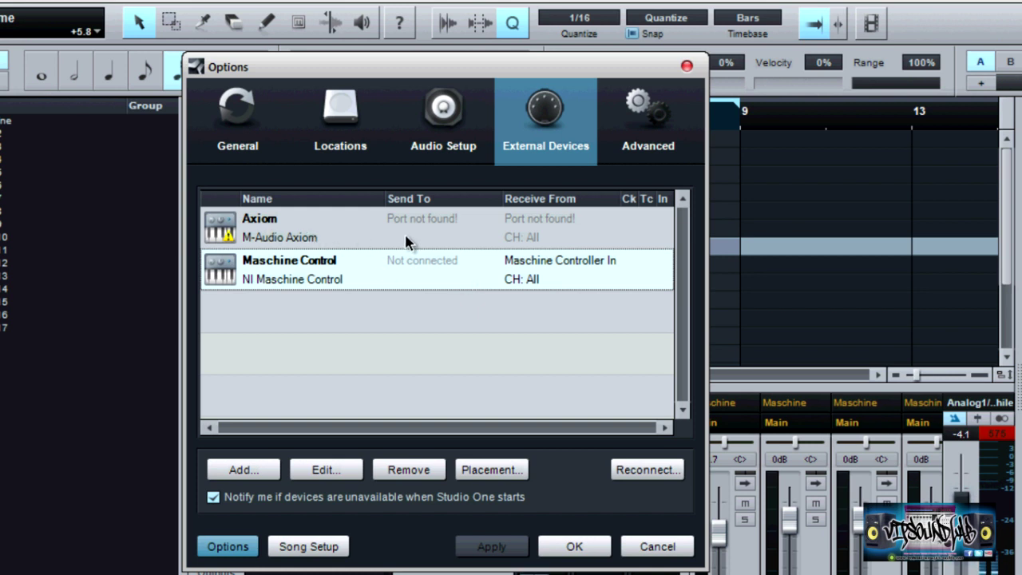
pyautogui.click(449, 124)
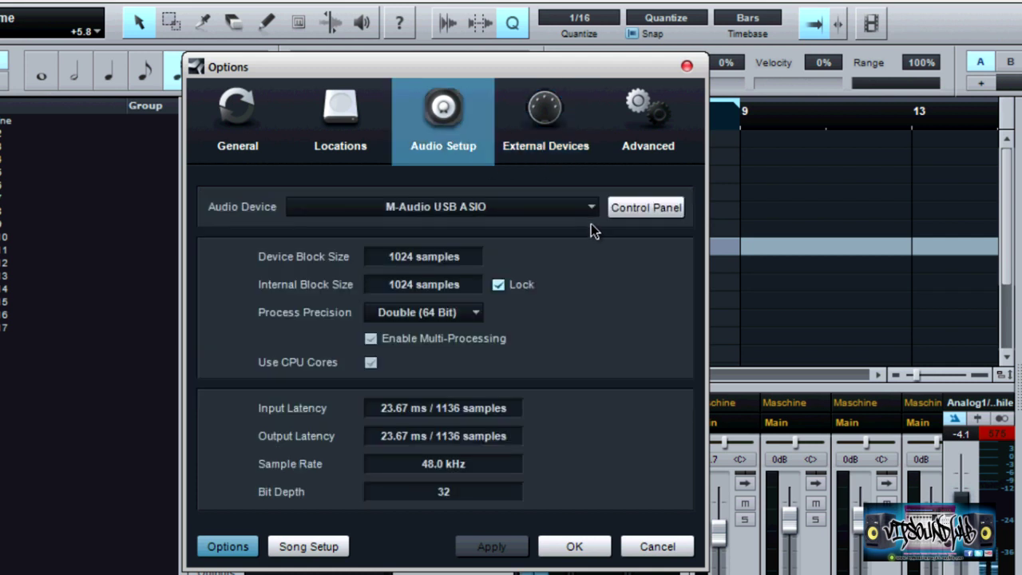
pyautogui.click(585, 543)
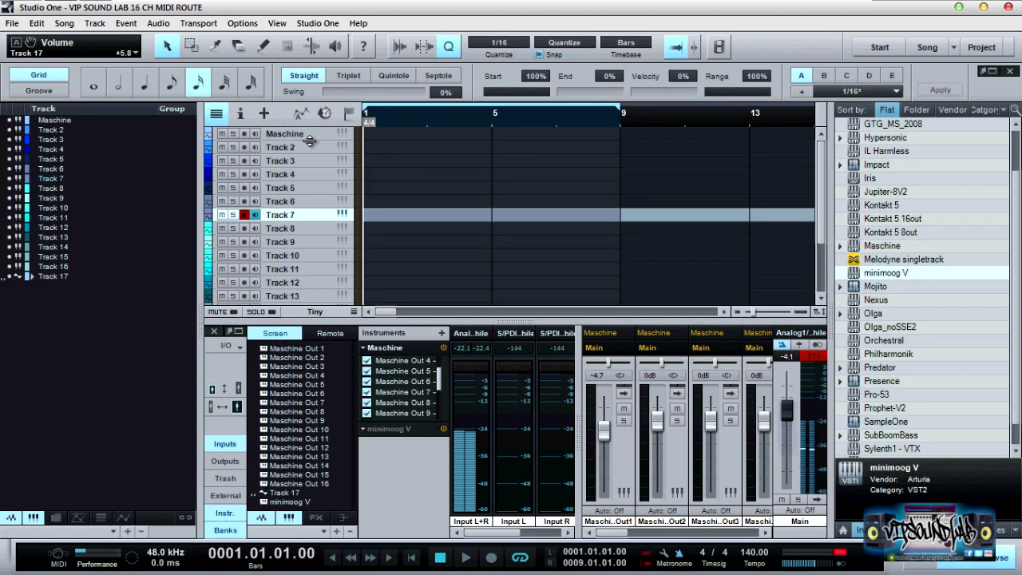
# Step: Enlarge the Maschine track and Track 2 to check their instrument channels, and reset all tracks to Tiny height
pyautogui.moveTo(316, 143); pyautogui.dragTo(314, 181)
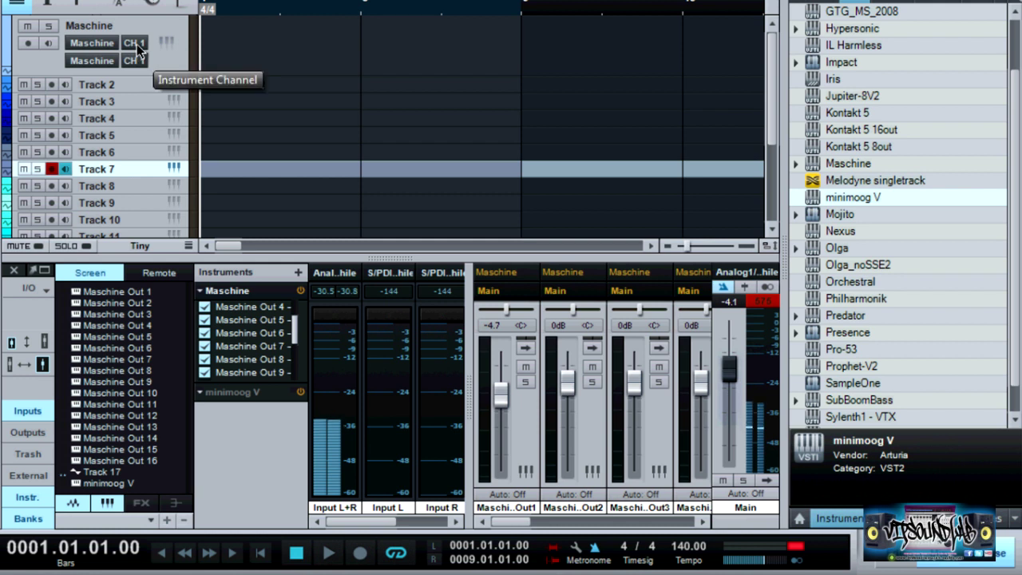
pyautogui.moveTo(128, 99); pyautogui.dragTo(133, 133)
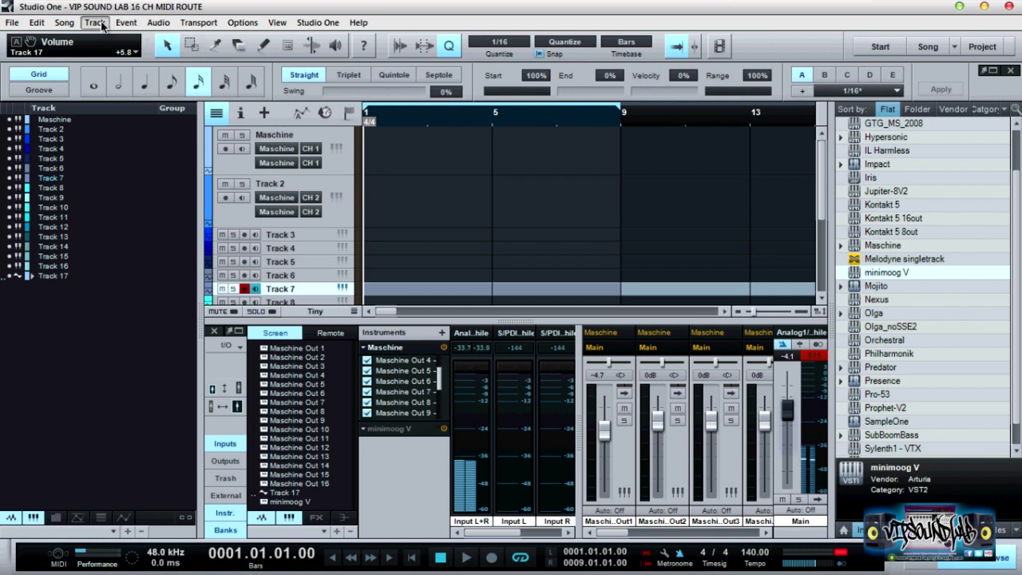
pyautogui.click(95, 22)
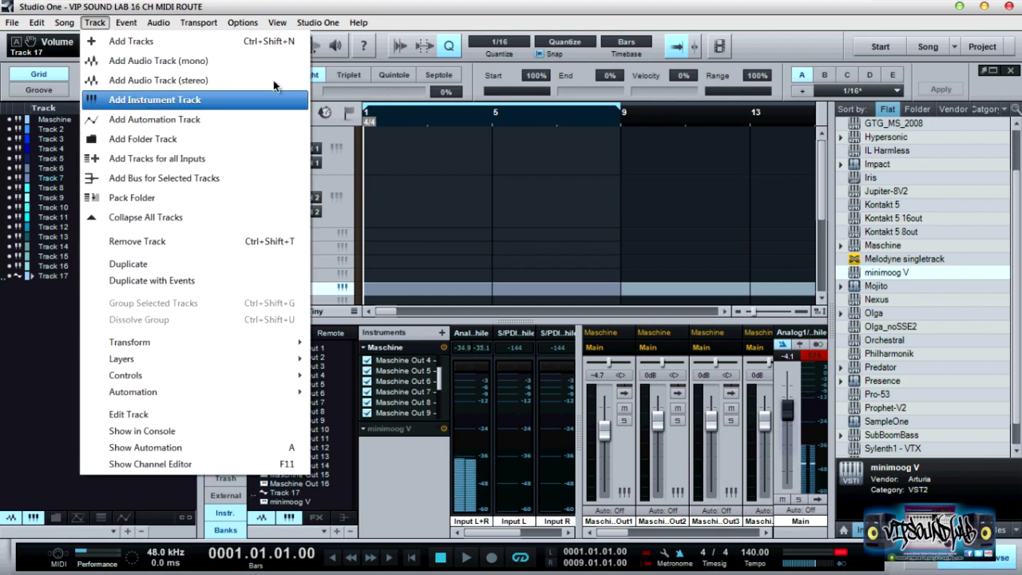
pyautogui.click(397, 26)
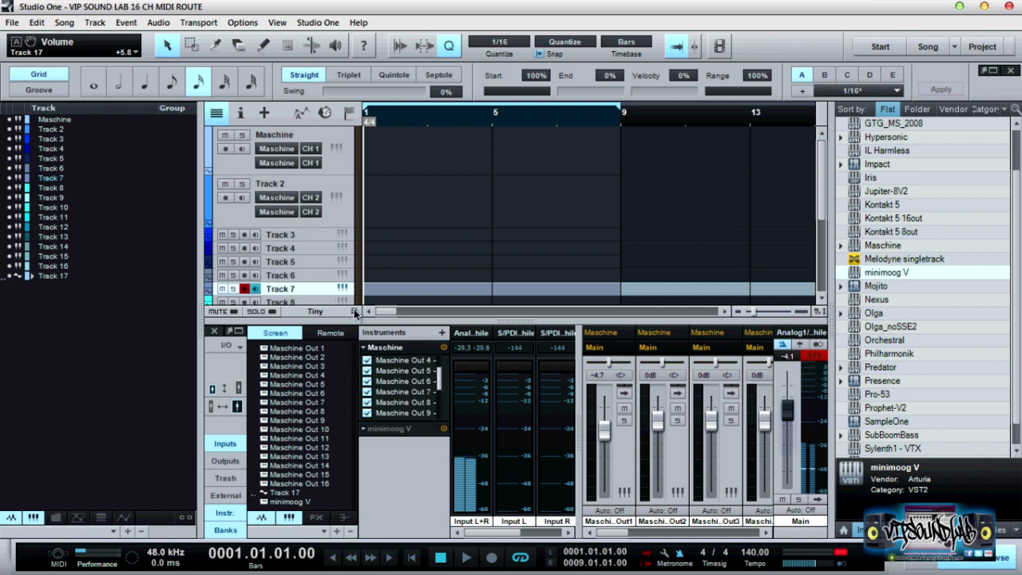
pyautogui.moveTo(356, 314); pyautogui.dragTo(356, 398)
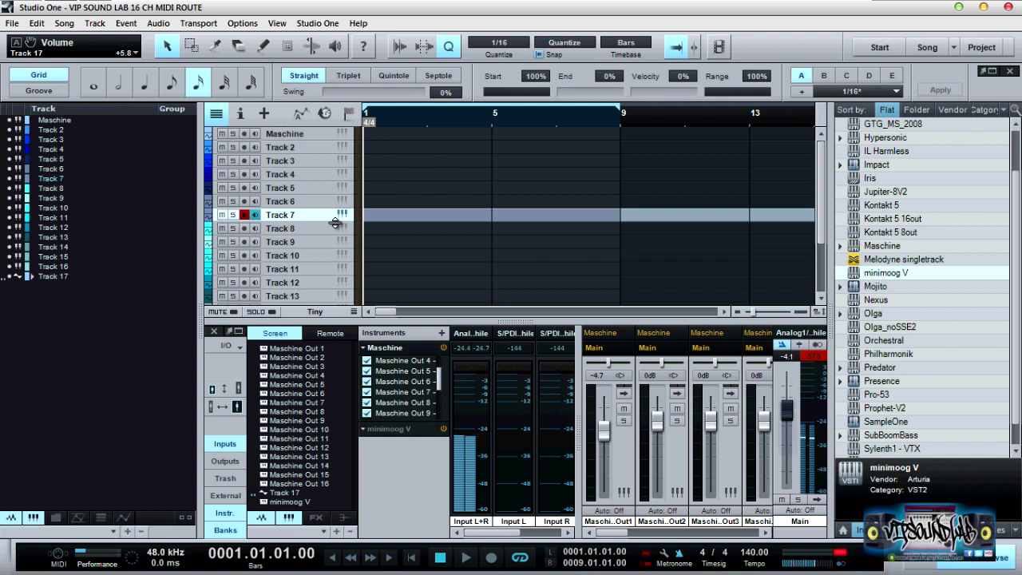
# Step: Select Track 16 near the end of the track list, and return to select the Maschine track
pyautogui.scroll(-3, 815, 239)
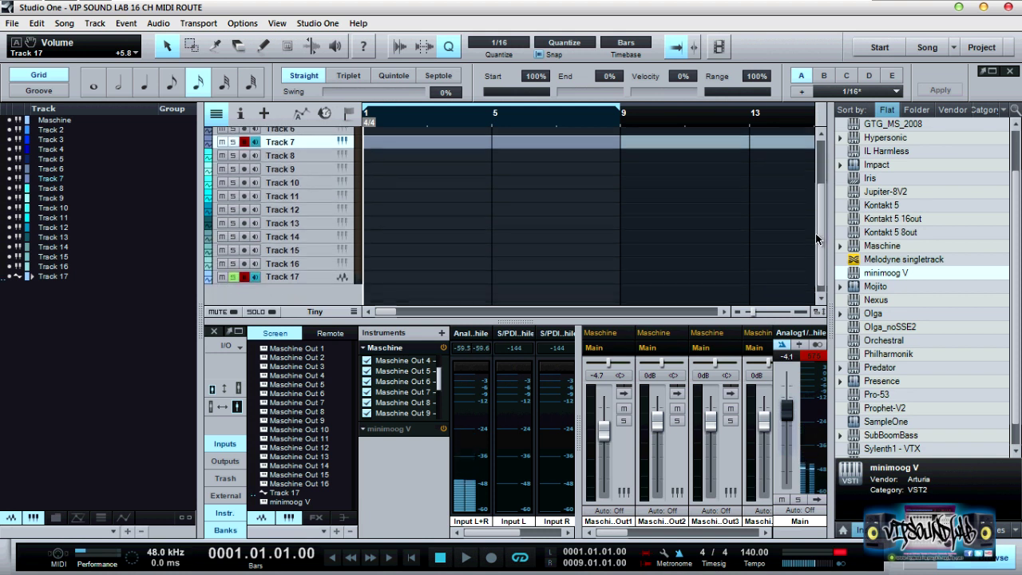
pyautogui.click(302, 270)
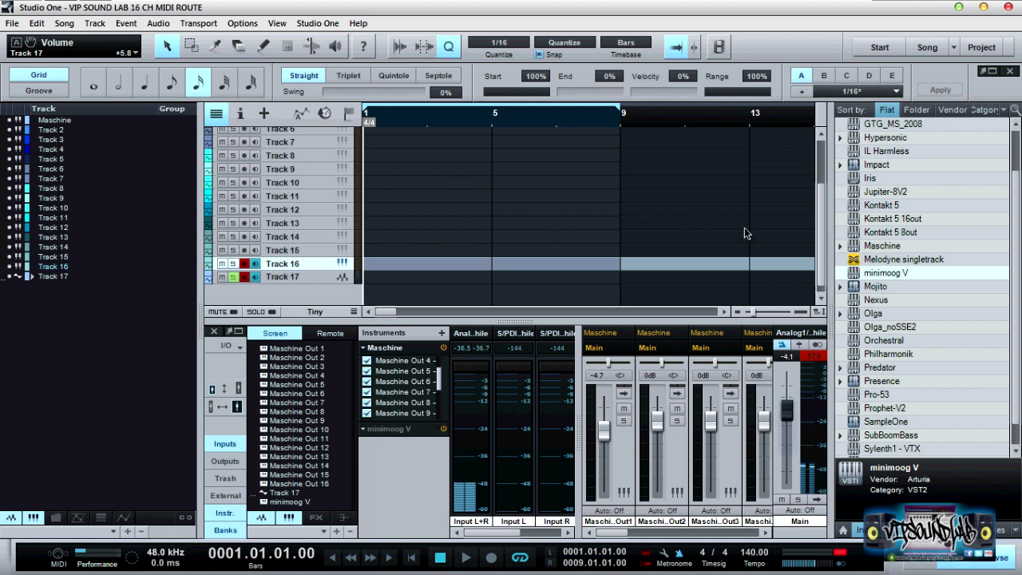
pyautogui.moveTo(819, 232); pyautogui.dragTo(821, 180)
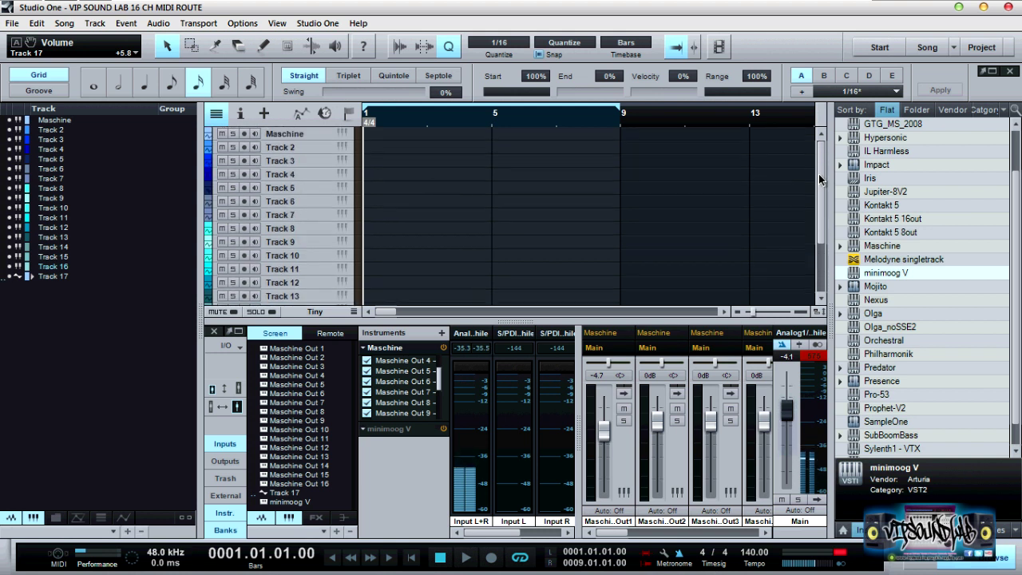
pyautogui.click(317, 135)
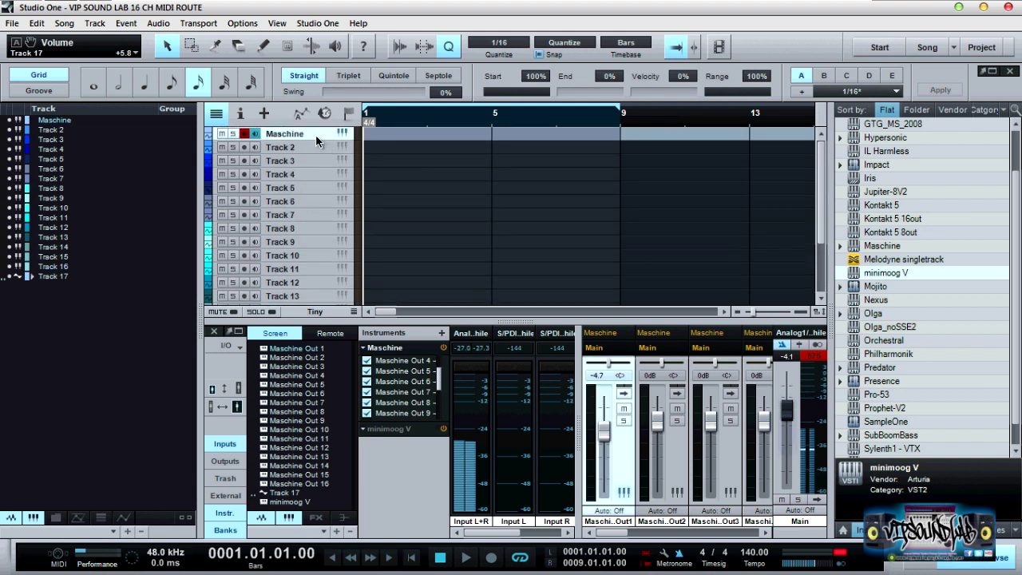
# Step: Extend the selection from the Maschine track through Track 16 and group the selected tracks
pyautogui.moveTo(825, 185); pyautogui.dragTo(822, 244)
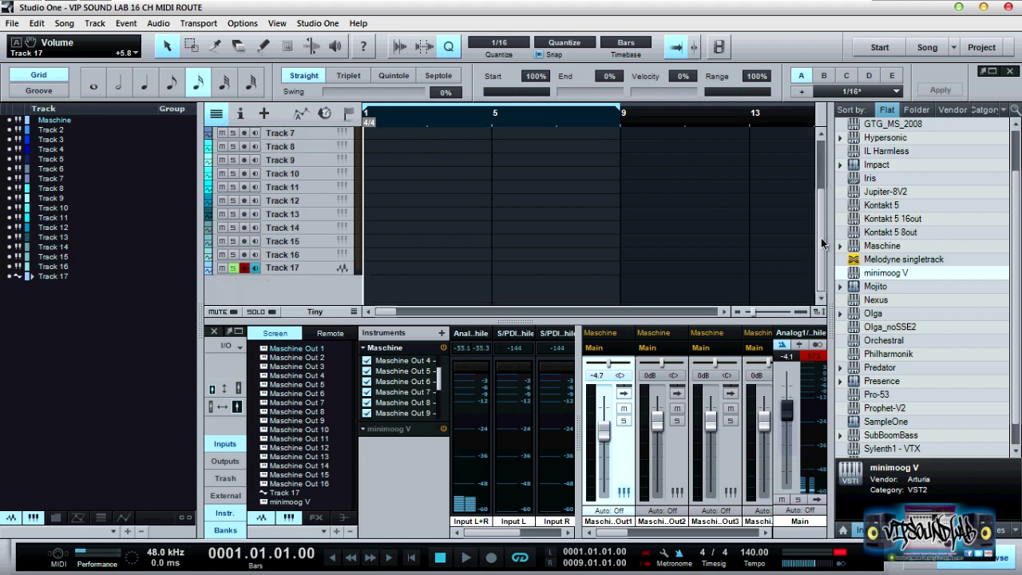
pyautogui.keyDown('shift'); pyautogui.click(297, 256); pyautogui.keyUp('shift')
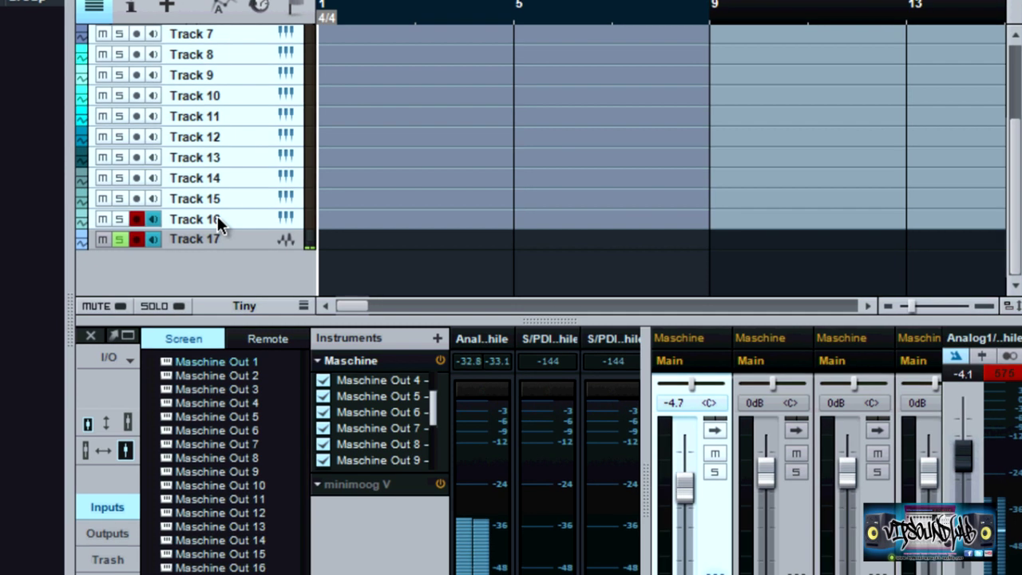
pyautogui.rightClick(243, 177)
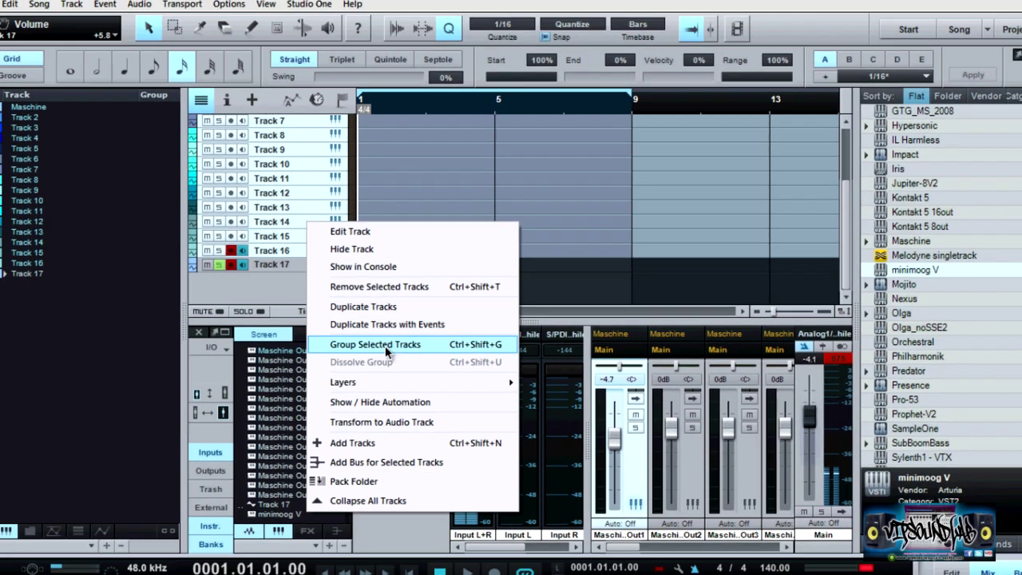
pyautogui.click(386, 351)
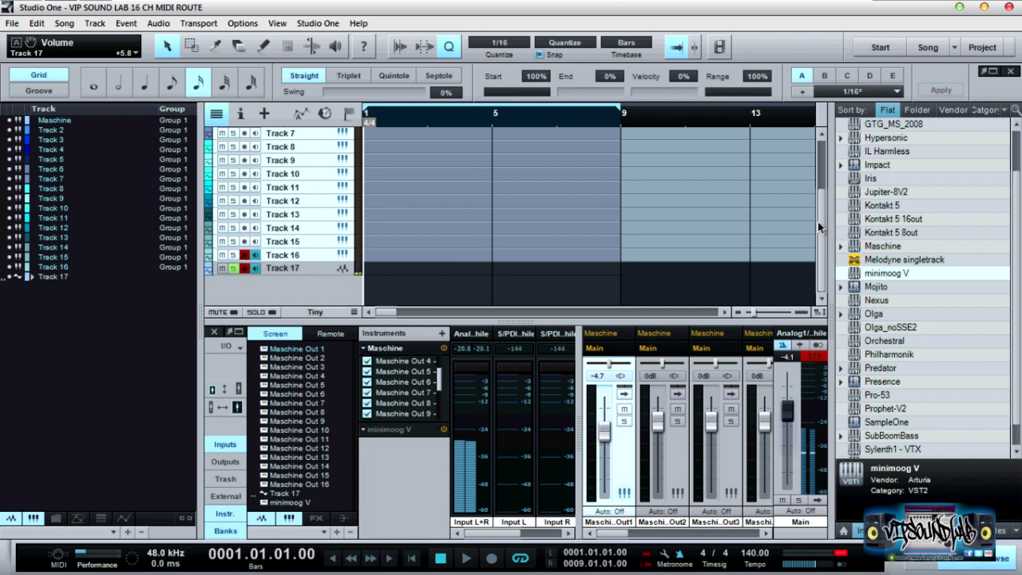
# Step: Record-arm all the grouped tracks from the Maschine track and check them down to Track 16
pyautogui.moveTo(819, 220); pyautogui.dragTo(821, 186)
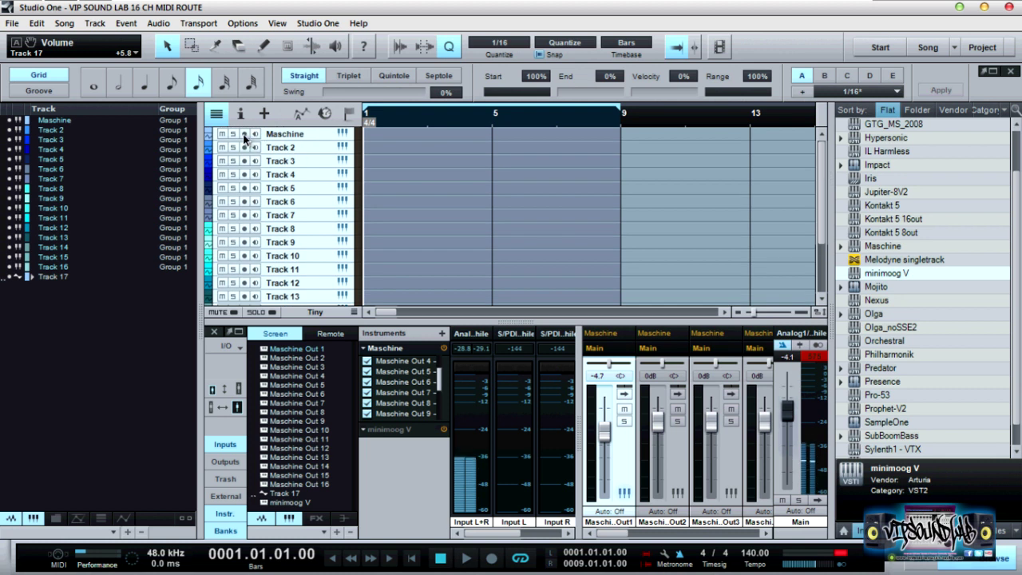
pyautogui.click(244, 134)
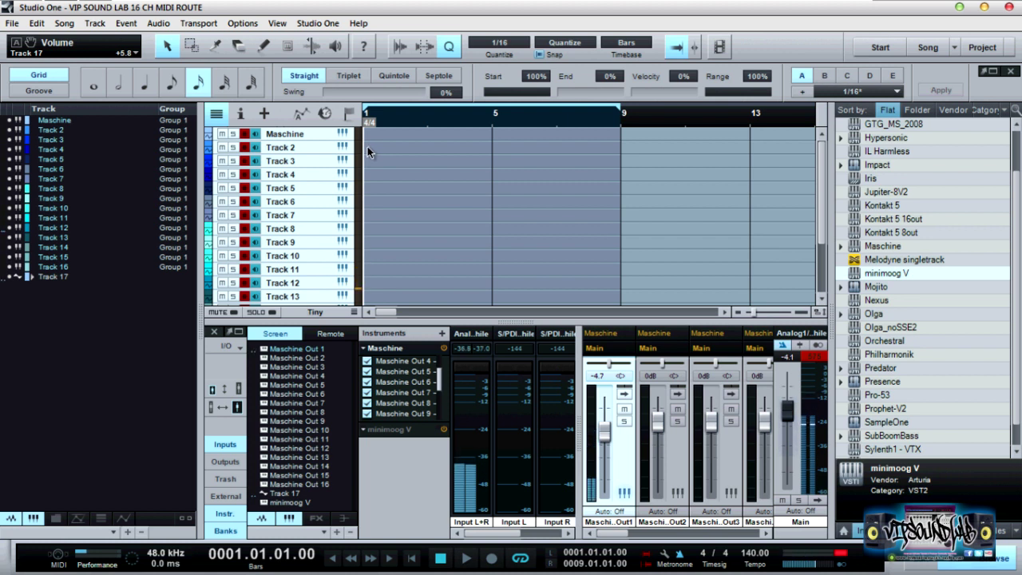
pyautogui.moveTo(821, 191); pyautogui.dragTo(819, 215)
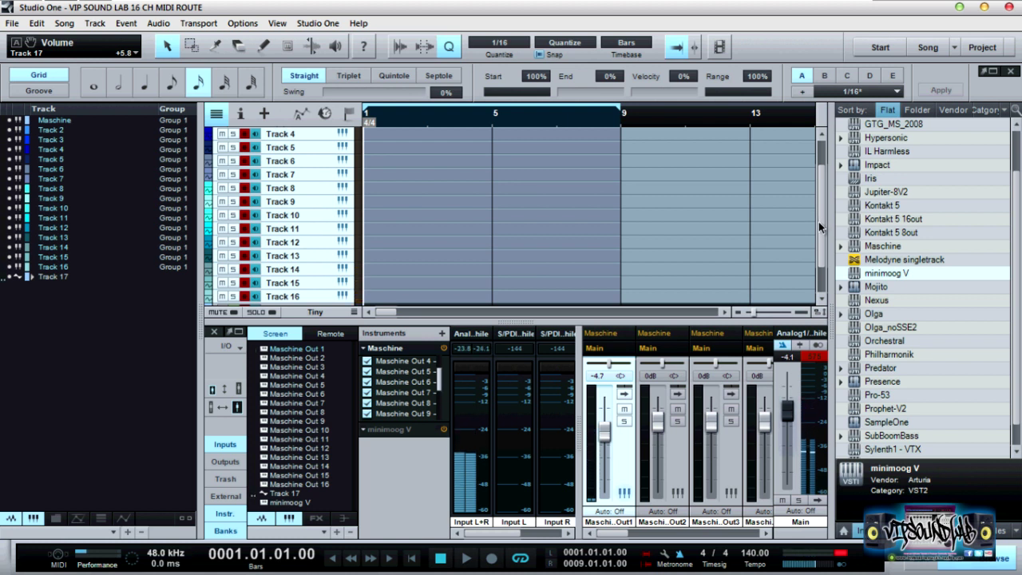
# Step: Examine the Maschine instrument's options and output list, the console's I/O options and the Trash Bin
pyautogui.rightClick(369, 349)
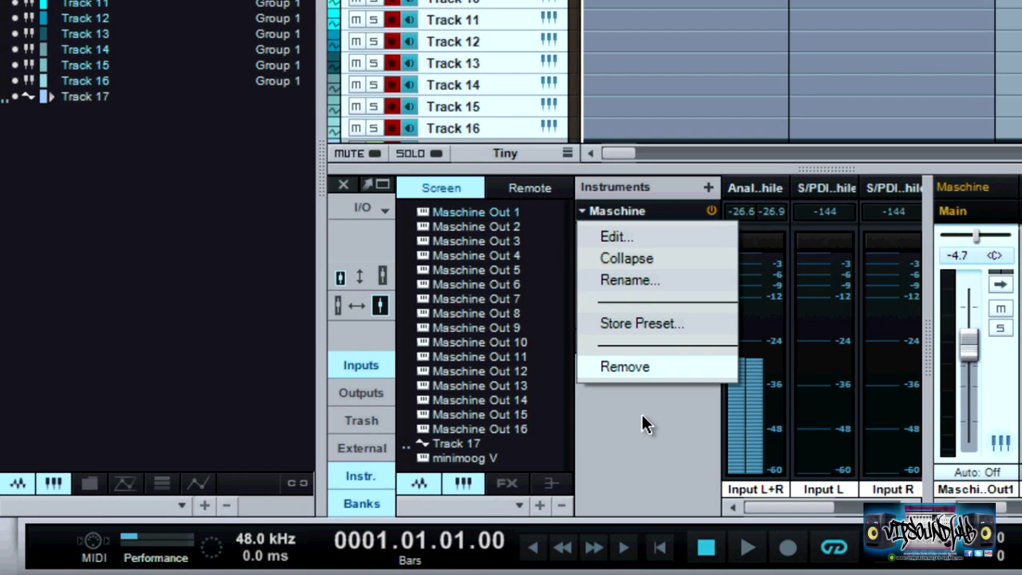
pyautogui.click(401, 486)
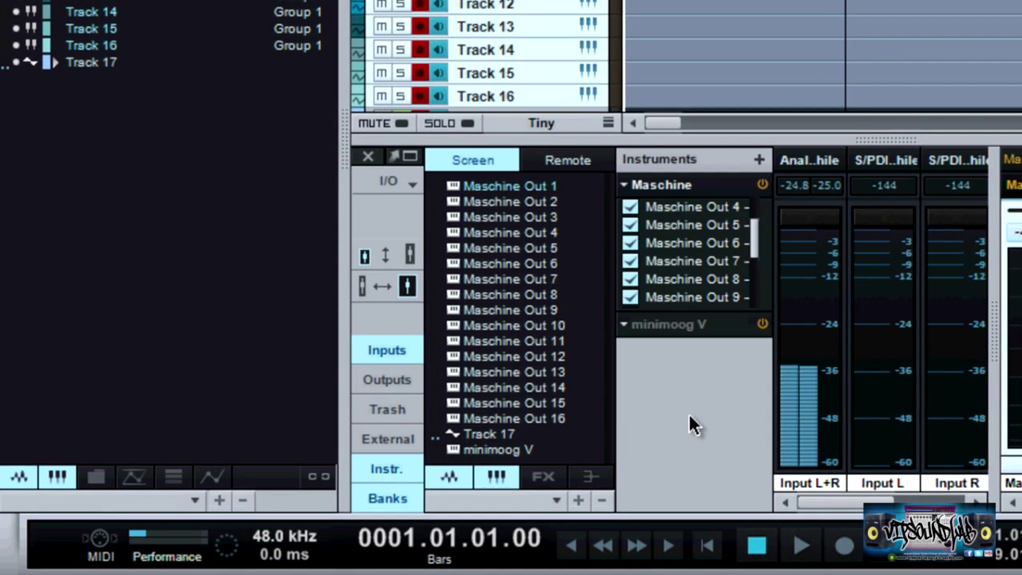
pyautogui.moveTo(755, 238); pyautogui.dragTo(755, 291)
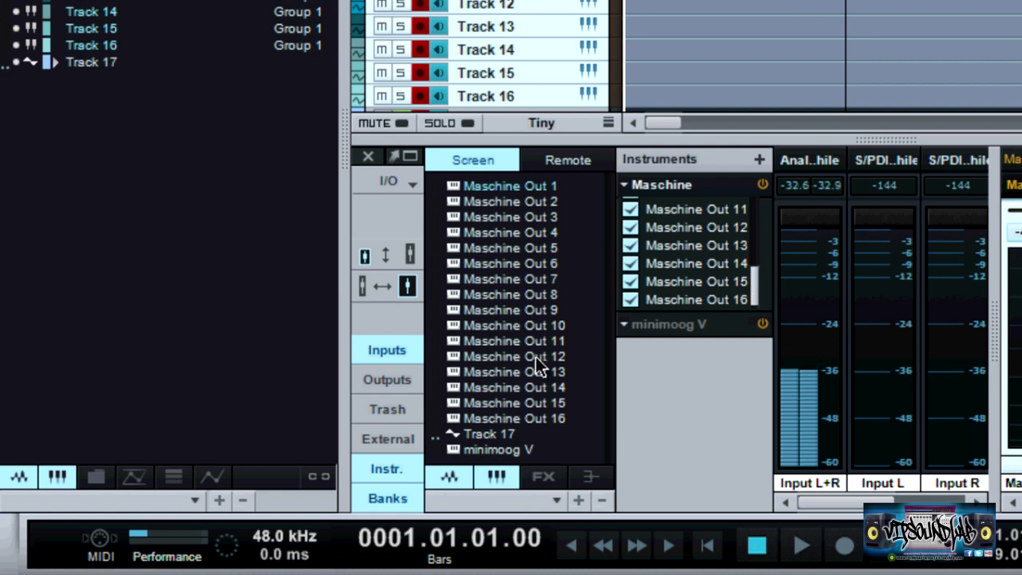
pyautogui.click(407, 181)
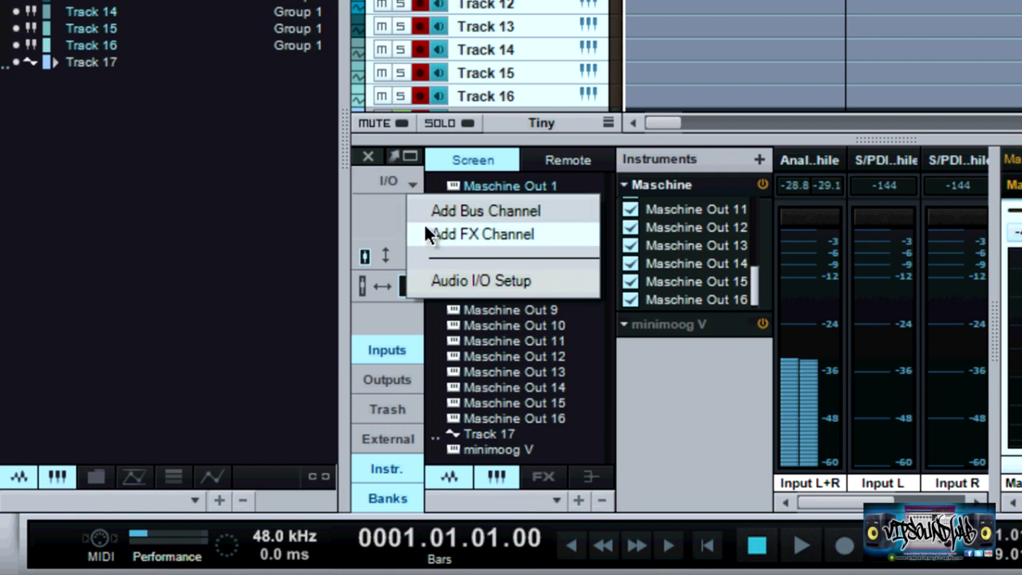
pyautogui.click(376, 204)
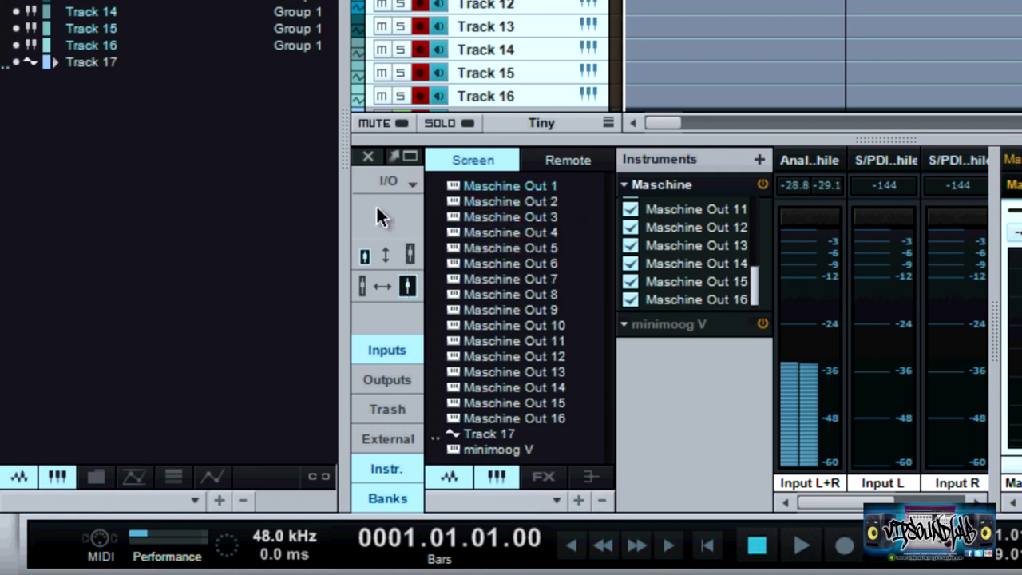
pyautogui.click(398, 411)
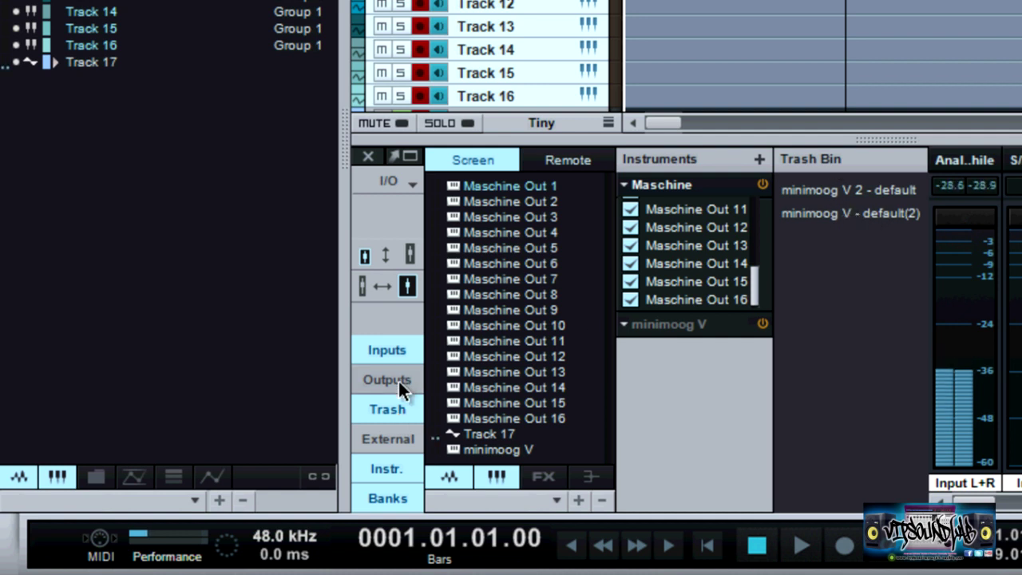
pyautogui.click(404, 406)
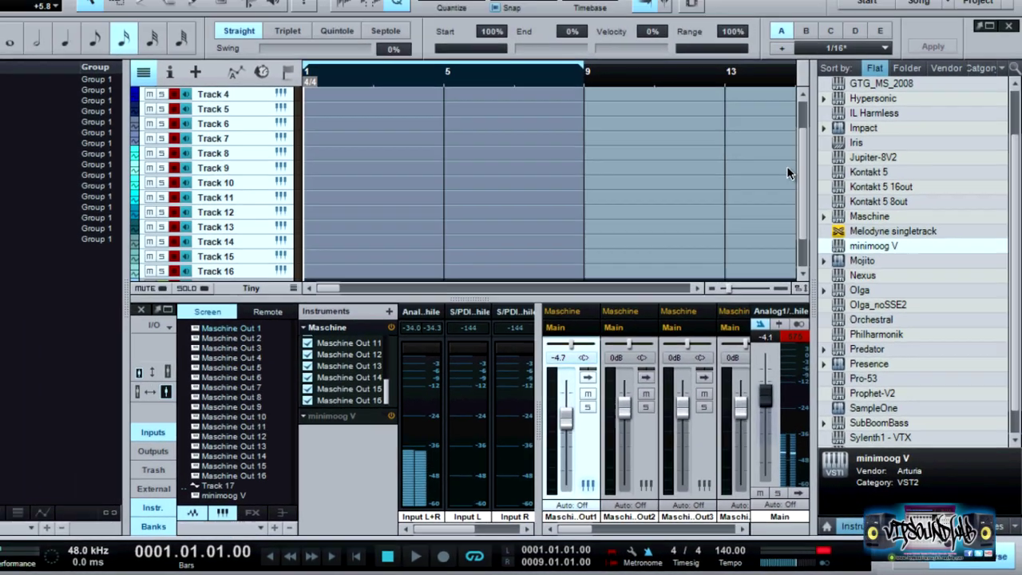
# Step: Open the Maschine track's instrument editor, switch to the minimoog V instrument and remove it from the song
pyautogui.scroll(2, 790, 140)
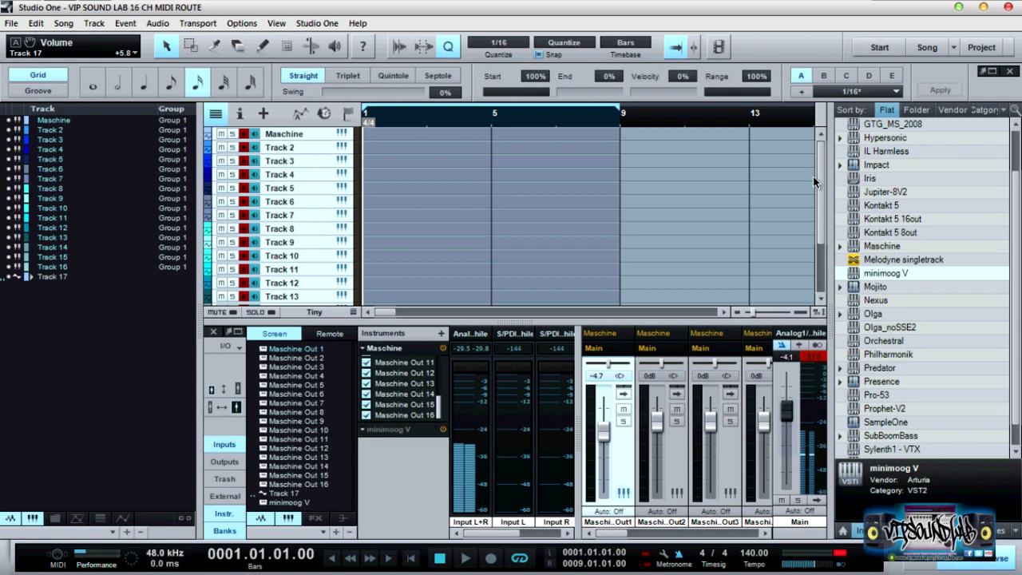
pyautogui.click(341, 136)
pyautogui.click(342, 136)
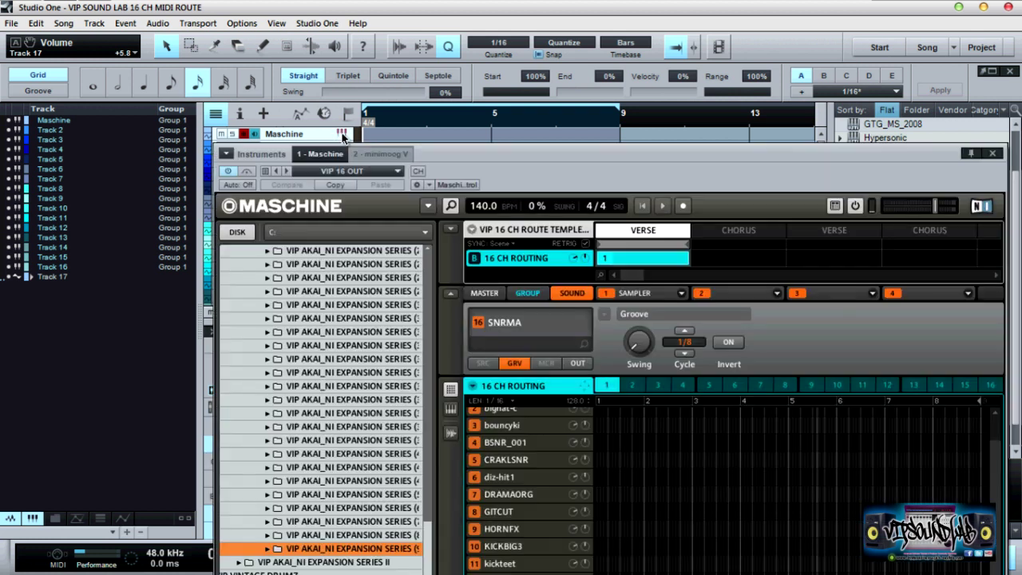
pyautogui.moveTo(472, 154); pyautogui.dragTo(568, 145)
pyautogui.click(491, 144)
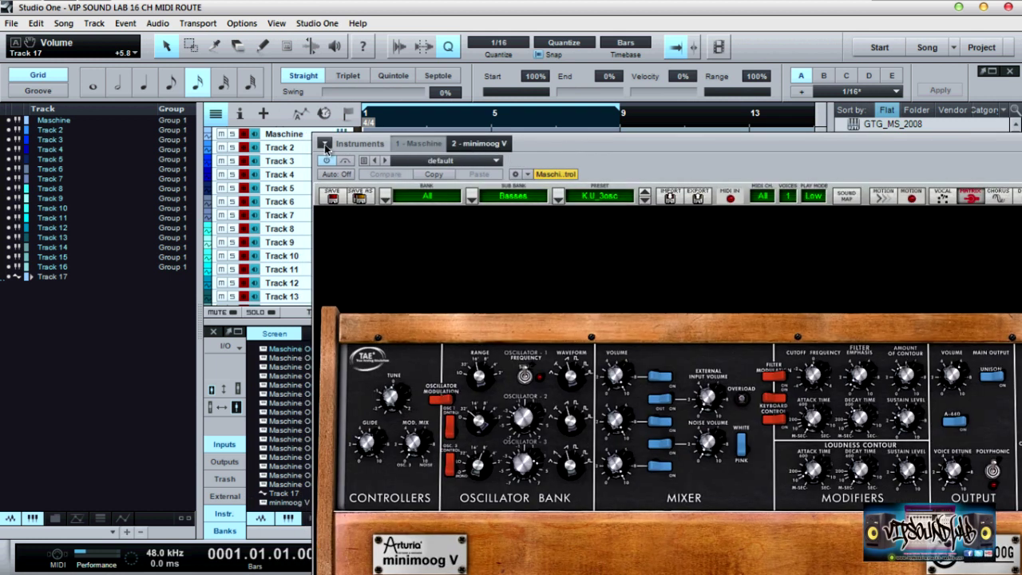
pyautogui.click(325, 143)
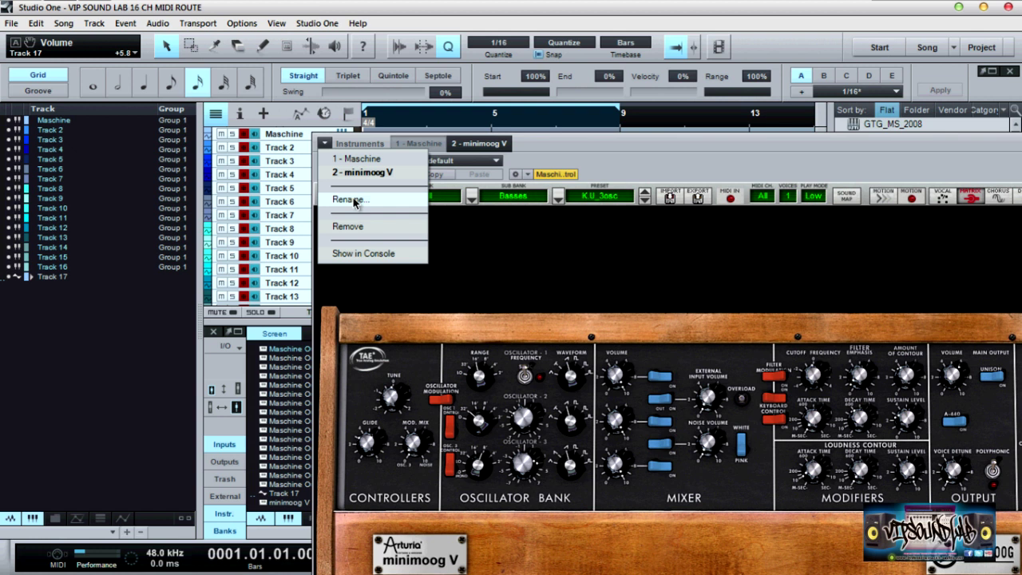
pyautogui.click(357, 231)
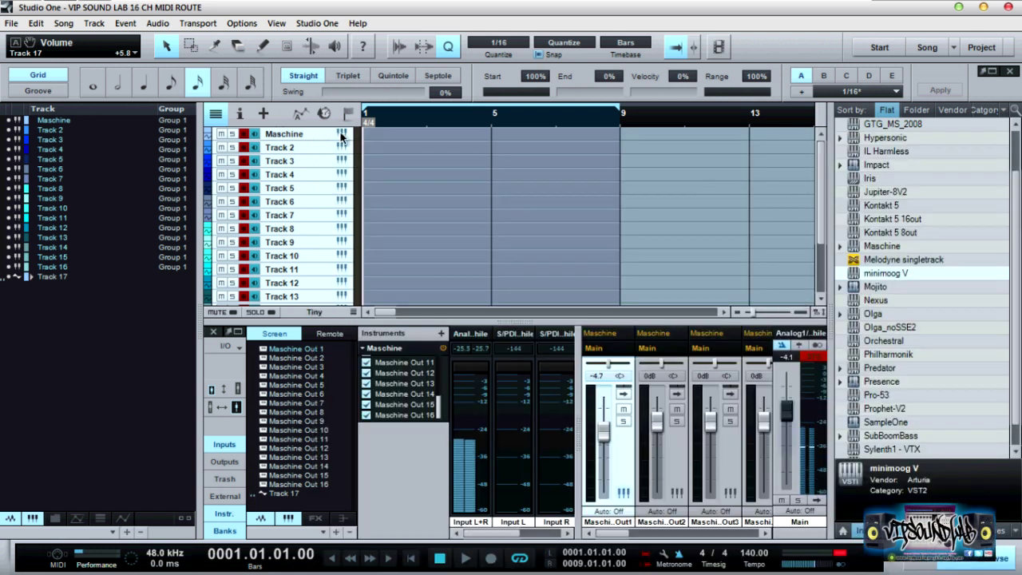
# Step: Reopen the Maschine instrument and examine the Sound MIDI Batch Setup of the 16 CH ROUTING group
pyautogui.click(342, 133)
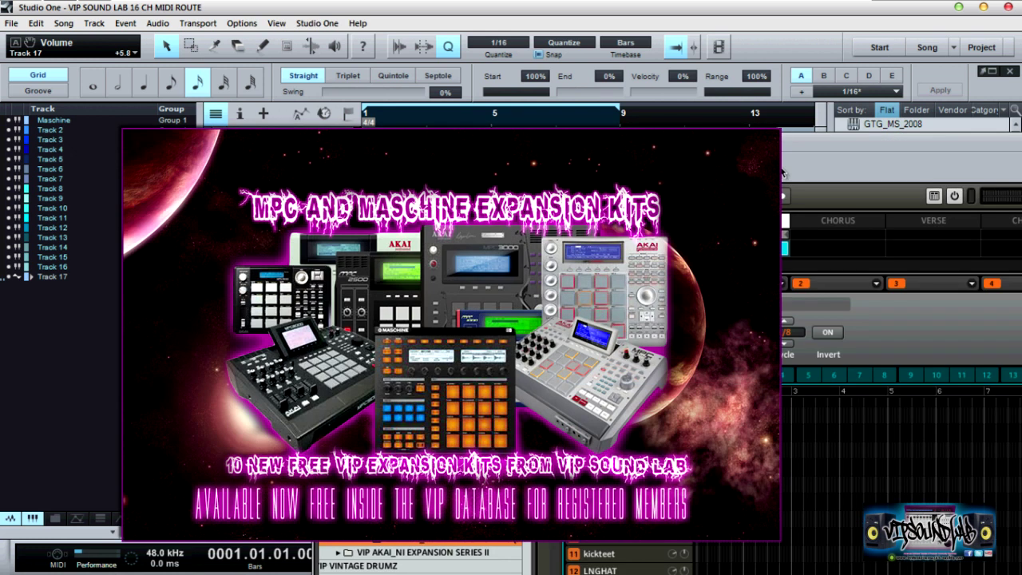
pyautogui.moveTo(800, 141); pyautogui.dragTo(847, 83)
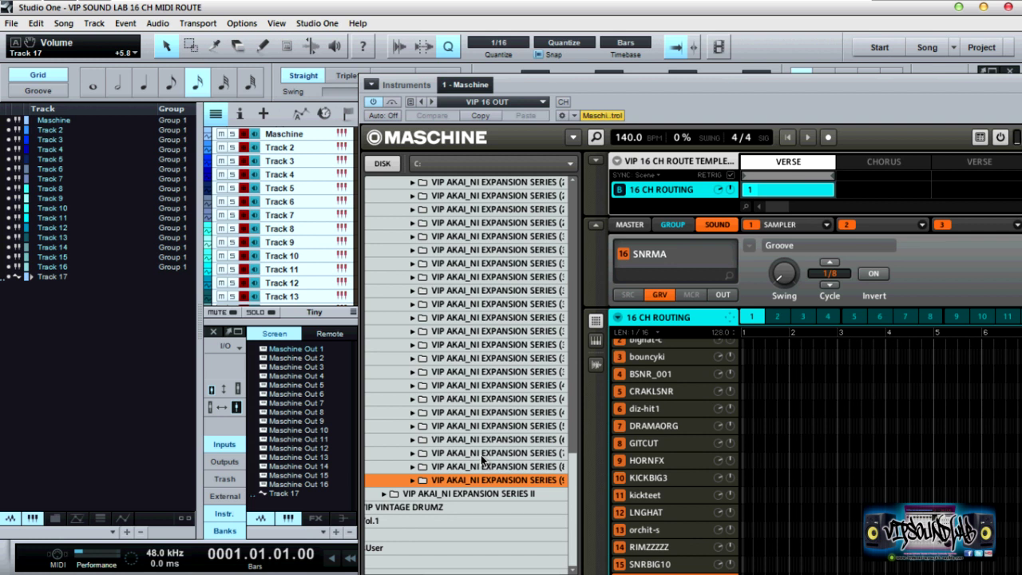
pyautogui.click(673, 408)
pyautogui.scroll(1, 673, 409)
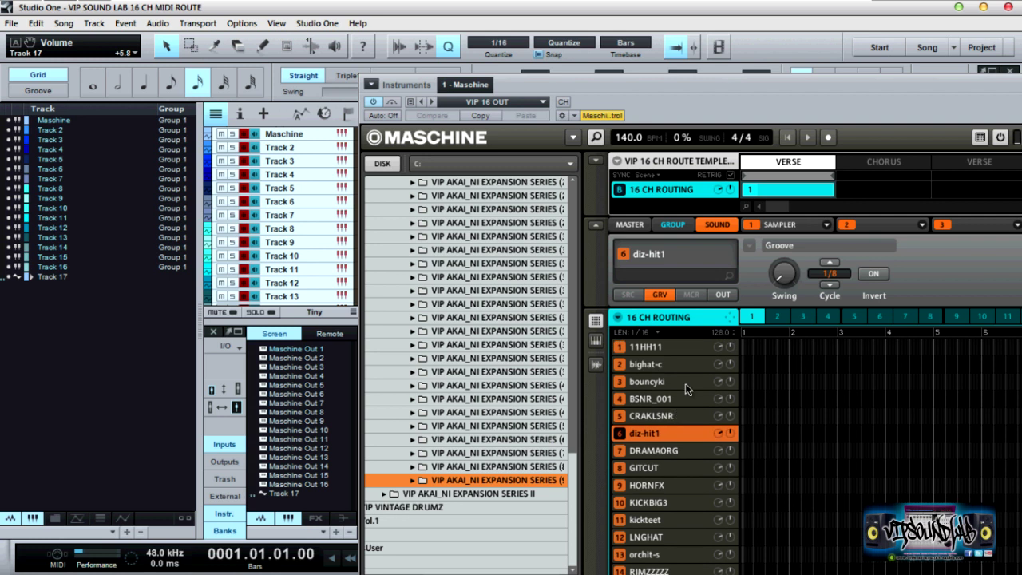
pyautogui.click(617, 317)
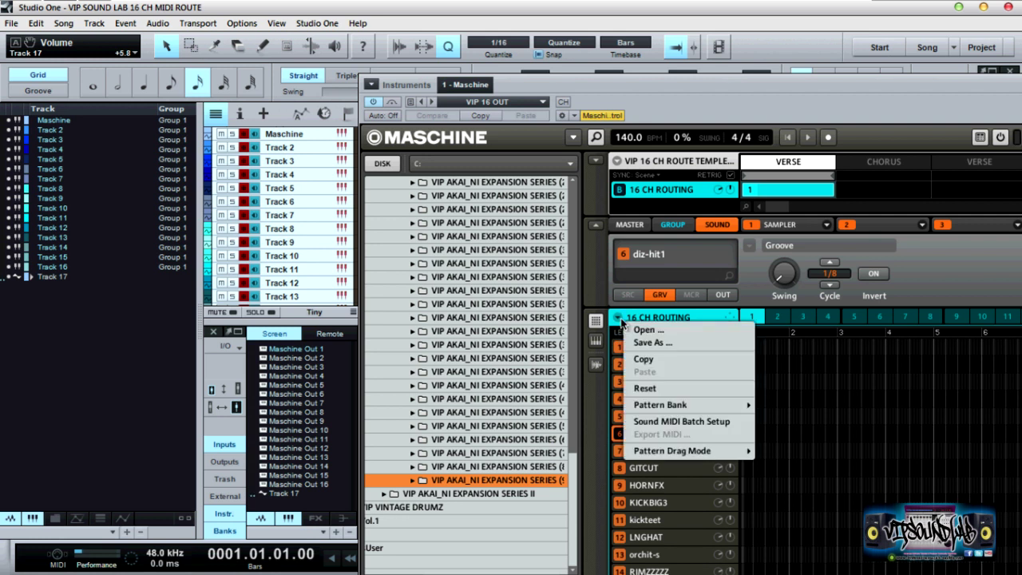
pyautogui.click(677, 422)
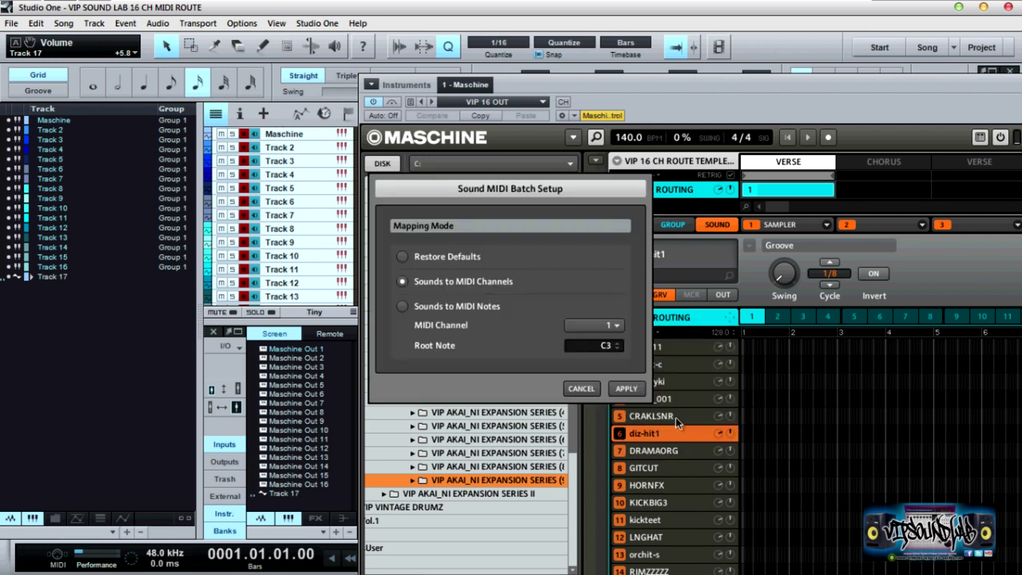
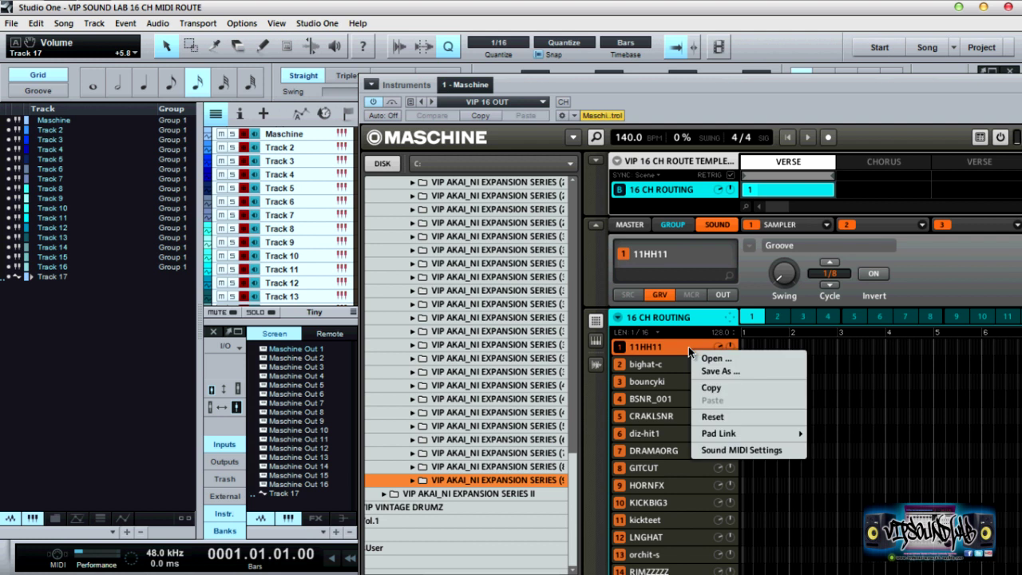
# Step: Check the Sound MIDI Settings of the 11HH11 and bighat-c sounds, closing each dialog without changes
pyautogui.click(724, 451)
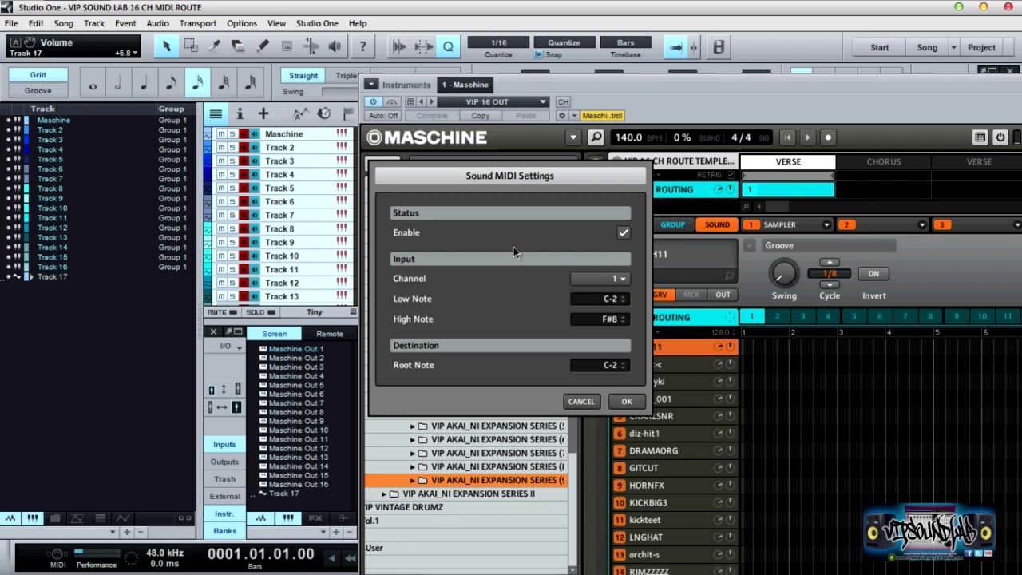
pyautogui.click(581, 401)
pyautogui.click(673, 364)
pyautogui.rightClick(674, 365)
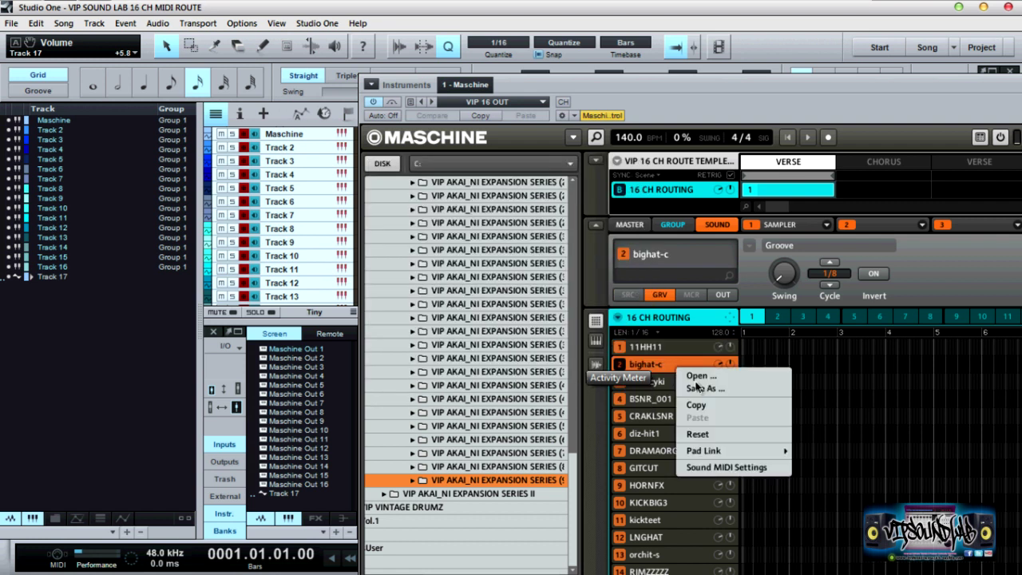
pyautogui.click(709, 468)
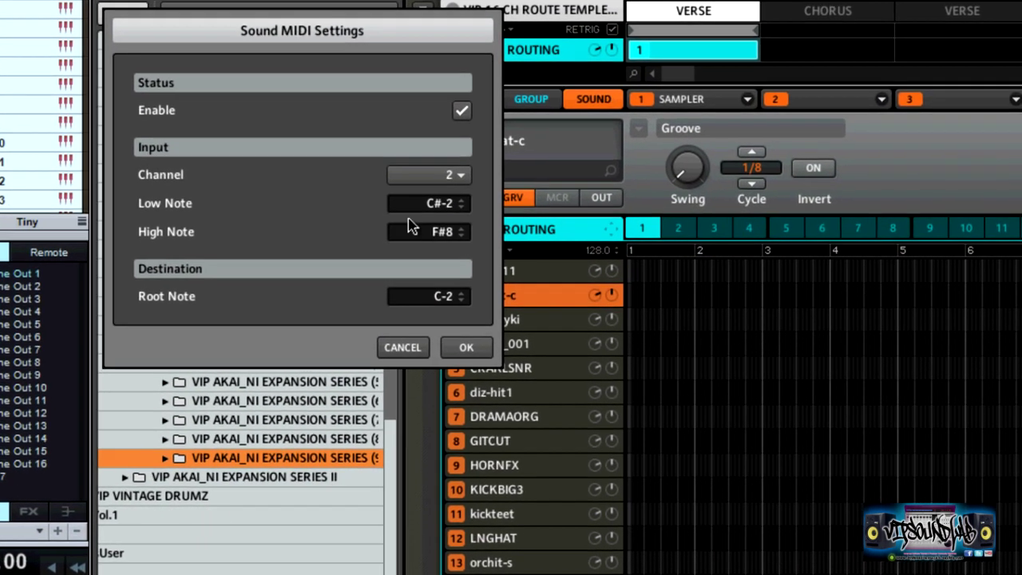
pyautogui.click(415, 347)
# Step: Check the Sound MIDI Settings of the bouncyki and BSNR_001 sounds, closing each dialog without changes
pyautogui.click(524, 320)
pyautogui.rightClick(527, 321)
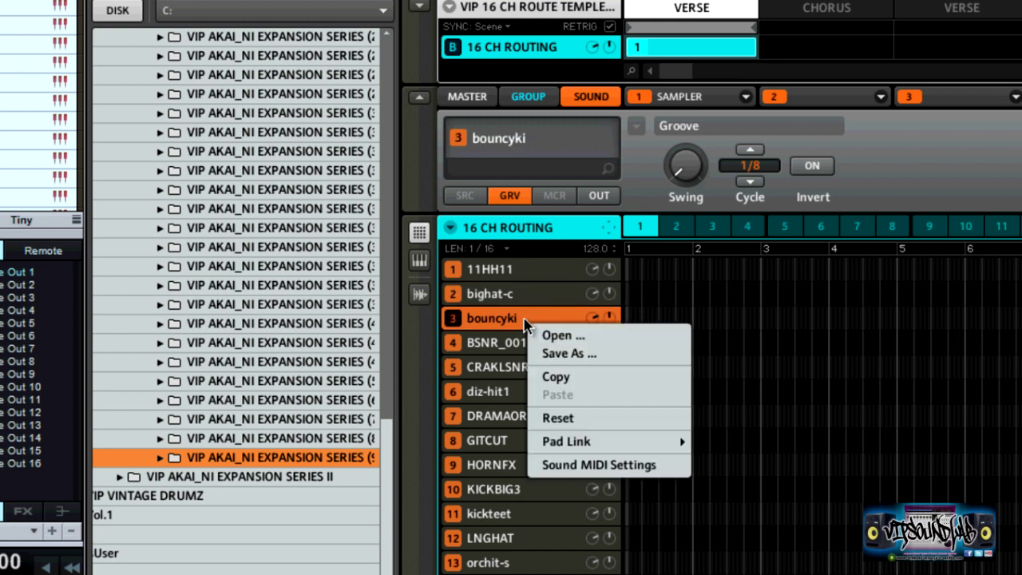
pyautogui.click(580, 472)
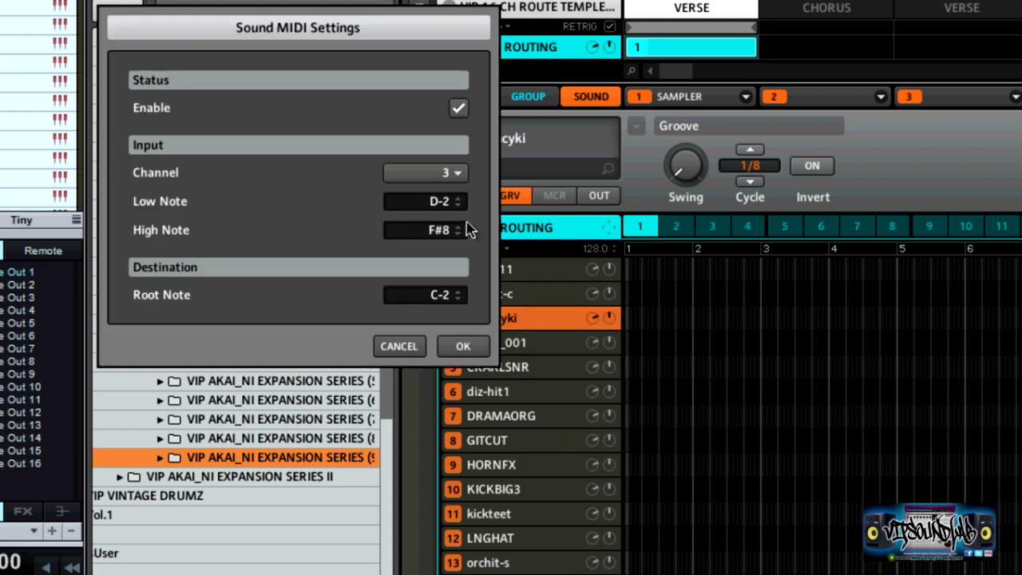
pyautogui.click(420, 348)
pyautogui.click(525, 351)
pyautogui.rightClick(524, 351)
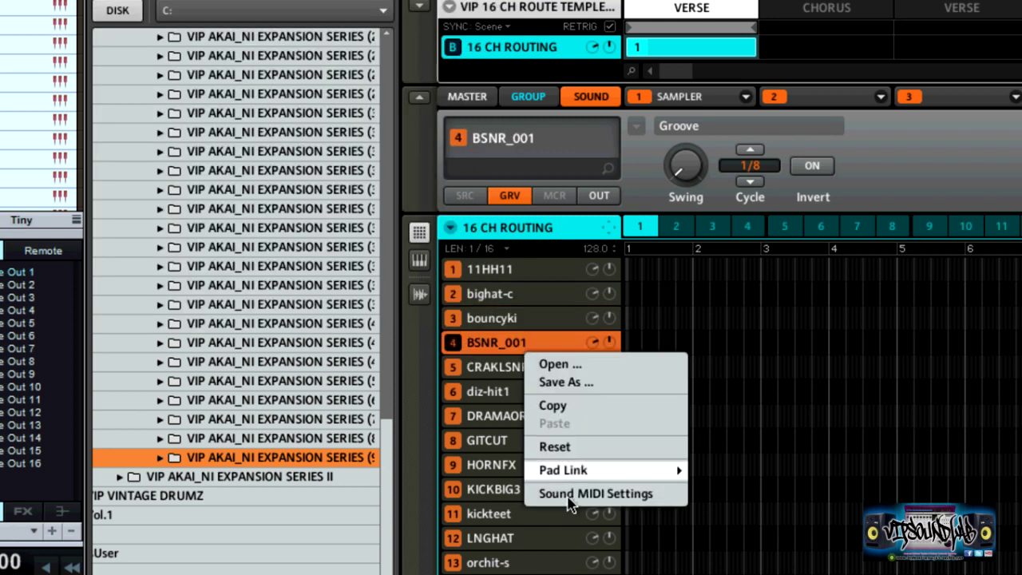
pyautogui.click(570, 494)
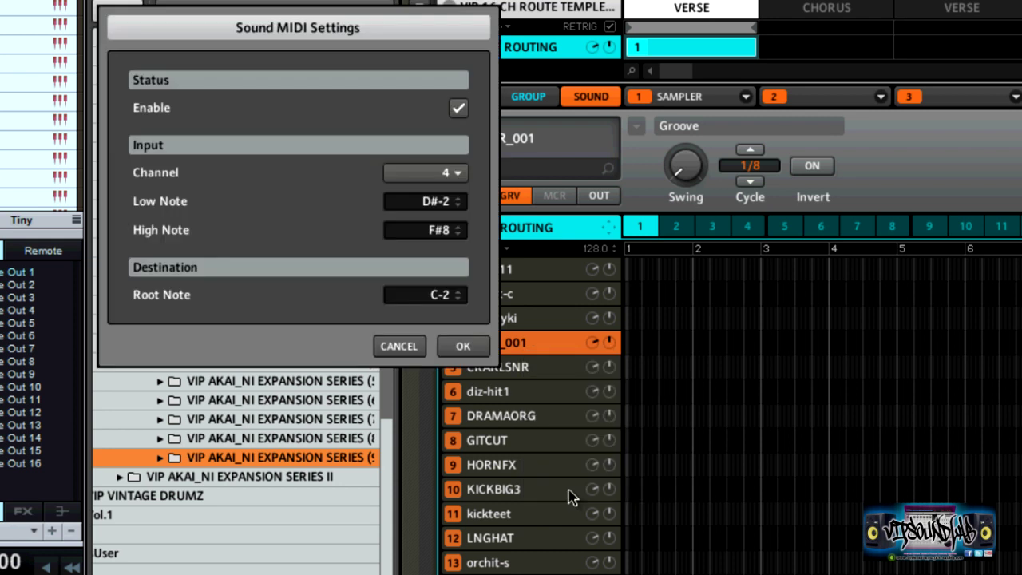
pyautogui.click(416, 345)
# Step: Examine the Low Note range in the CRAKLSNR sound's Sound MIDI Settings, accept the dialog, and select the BSNR_001 sound
pyautogui.click(489, 369)
pyautogui.rightClick(489, 370)
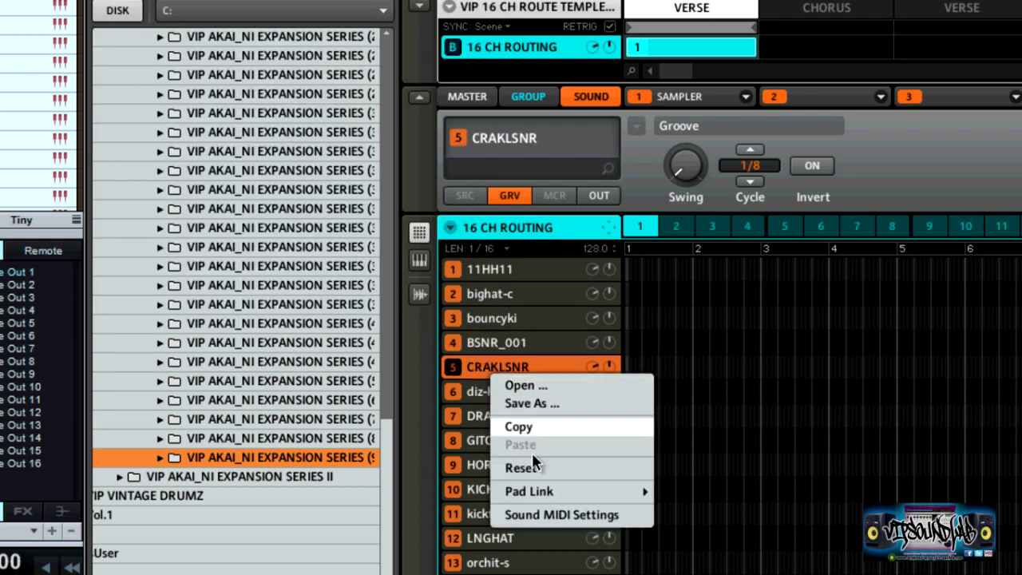
pyautogui.click(546, 515)
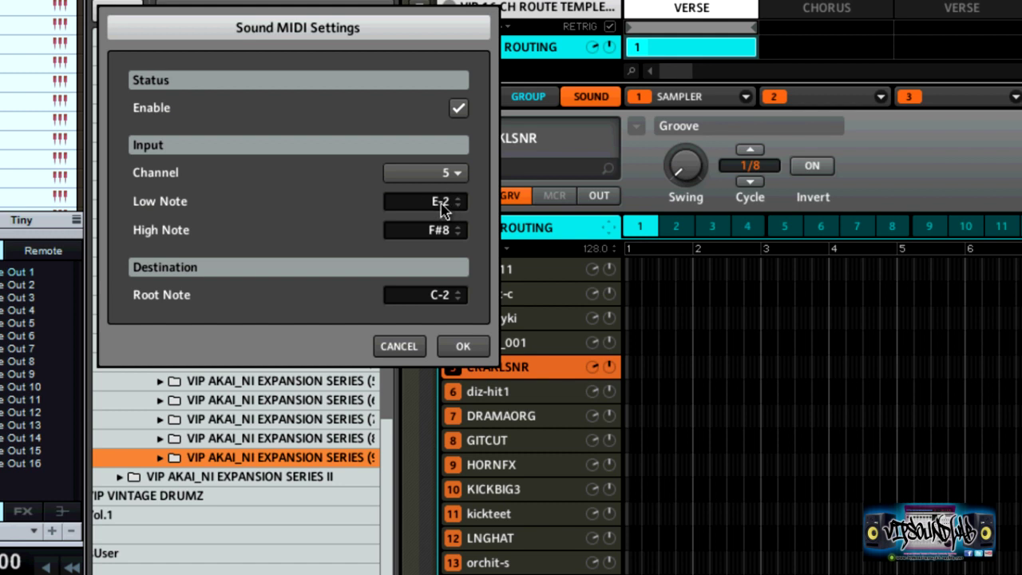
pyautogui.scroll(-2, 442, 209)
pyautogui.scroll(2, 443, 210)
pyautogui.scroll(-4, 442, 209)
pyautogui.scroll(1, 444, 209)
pyautogui.scroll(2, 444, 208)
pyautogui.scroll(1, 443, 208)
pyautogui.click(461, 346)
pyautogui.click(511, 344)
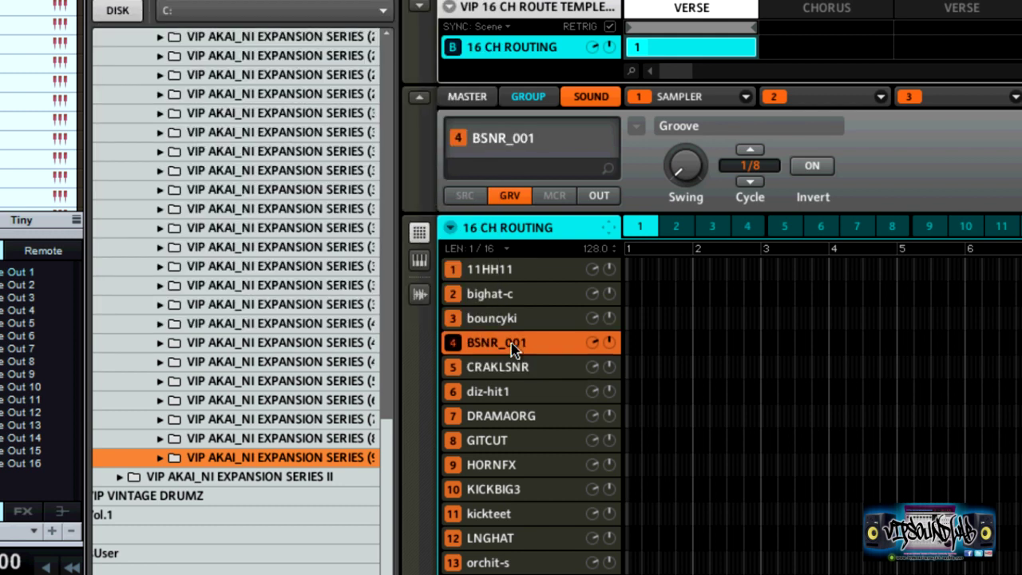
# Step: Check the Sound MIDI Settings of the BSNR_001 and diz-hit1 sounds, dismissing each dialog without changes
pyautogui.rightClick(511, 344)
pyautogui.click(583, 487)
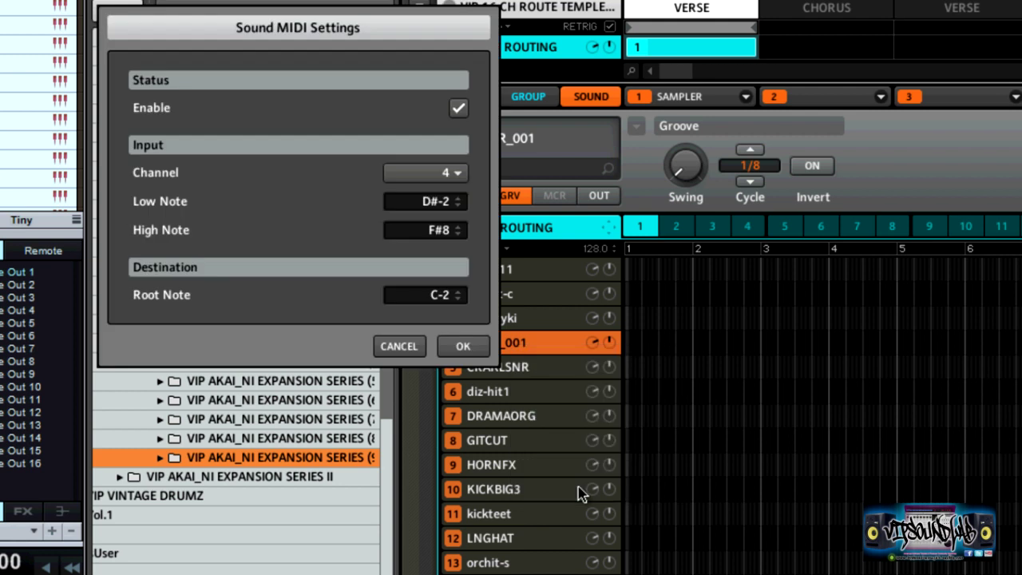
pyautogui.click(416, 348)
pyautogui.click(494, 392)
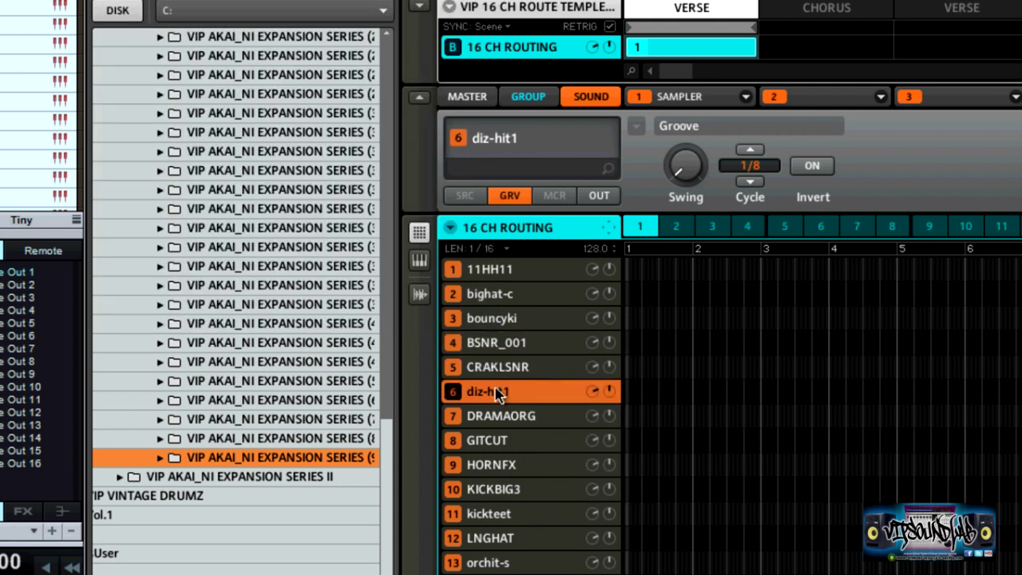
pyautogui.rightClick(497, 393)
pyautogui.click(569, 532)
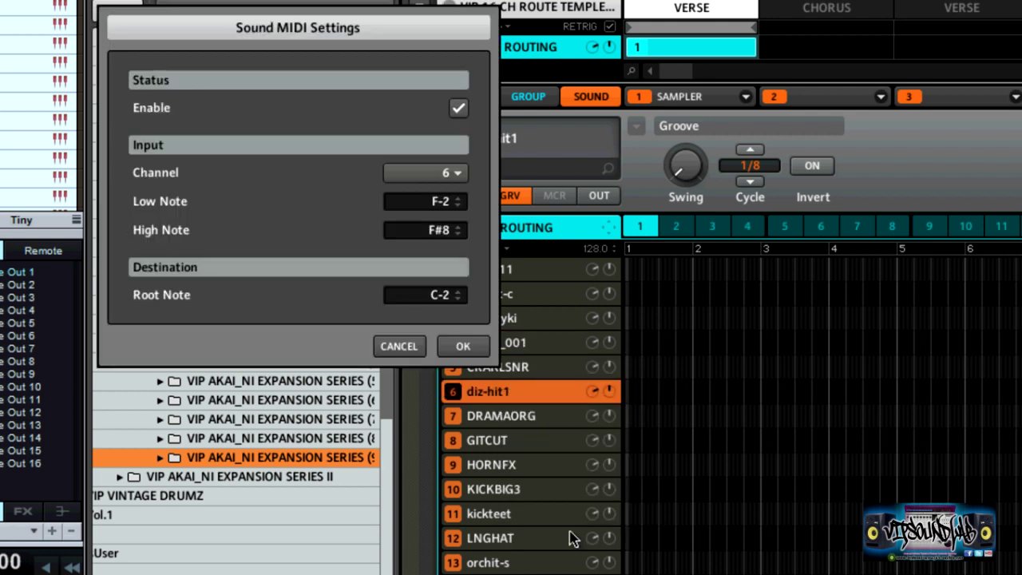
pyautogui.click(408, 348)
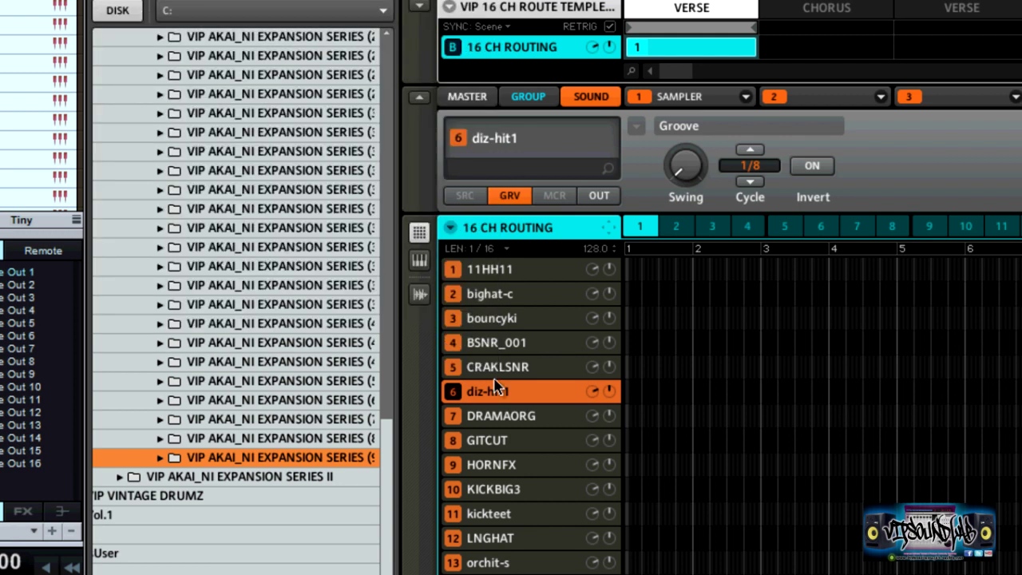
# Step: Check the channel and note range in the SNRMA sound's Sound MIDI Settings, and cancel the dialog
pyautogui.scroll(-1, 543, 423)
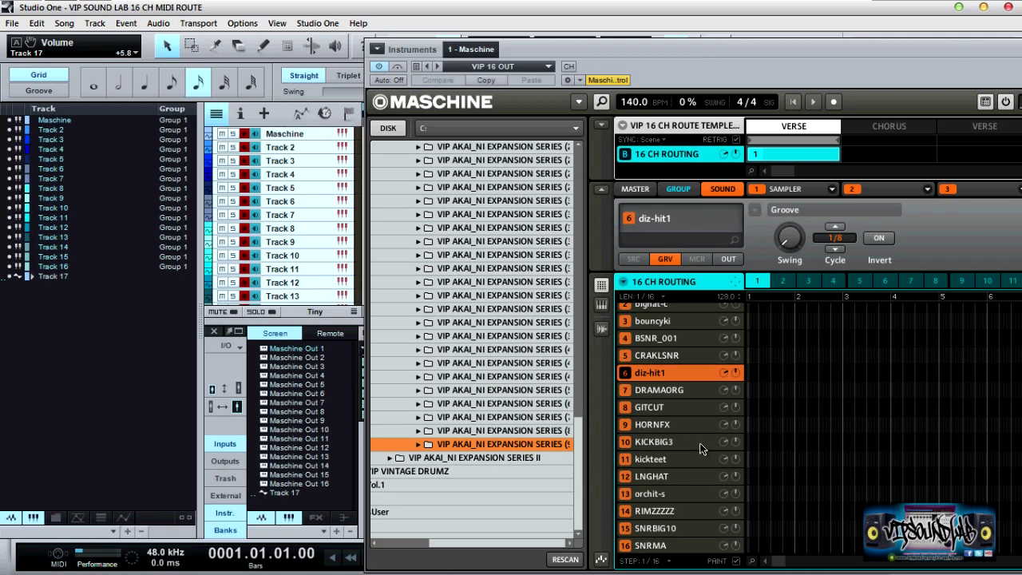
pyautogui.click(692, 545)
pyautogui.rightClick(691, 545)
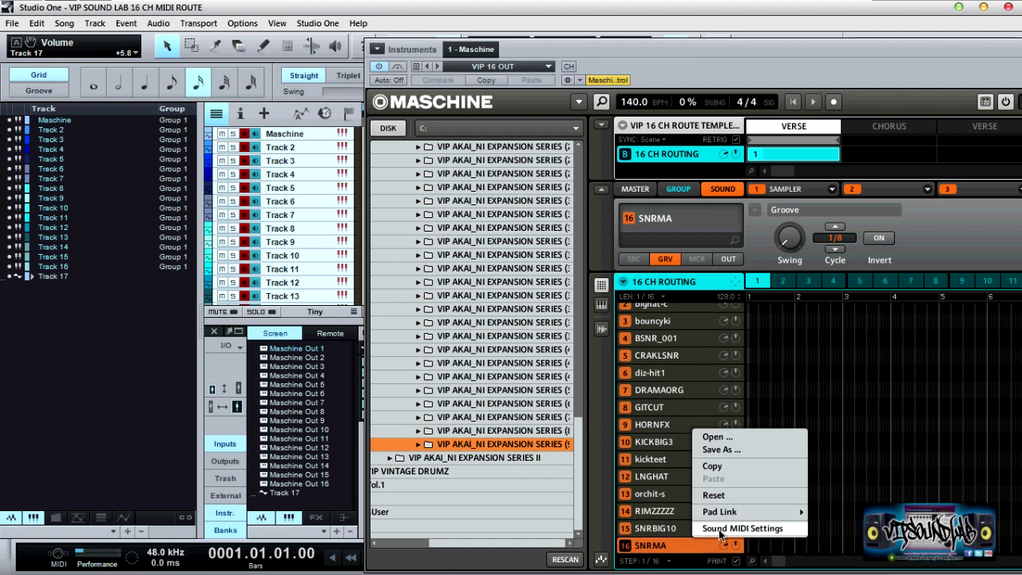
pyautogui.click(702, 528)
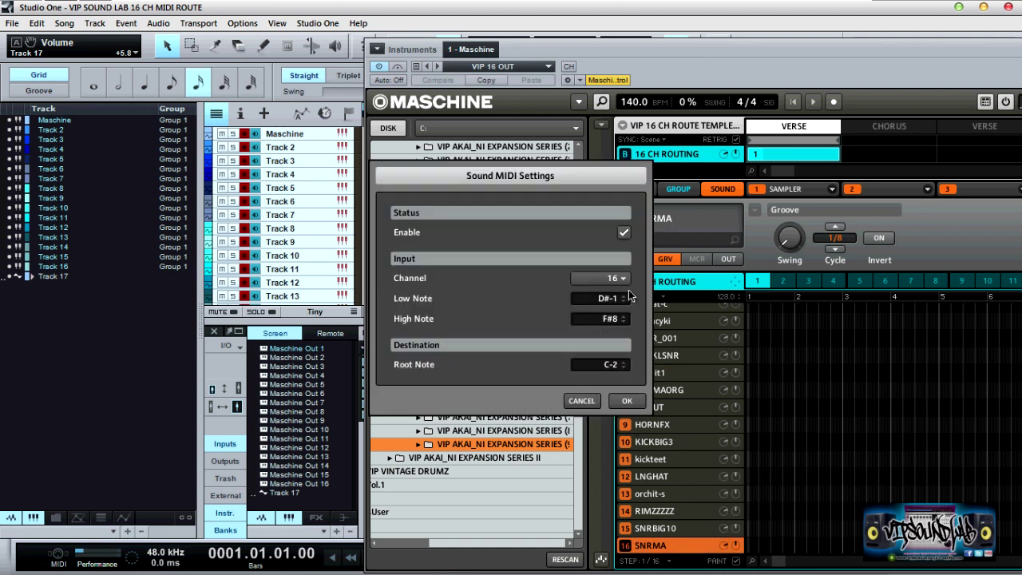
pyautogui.click(591, 406)
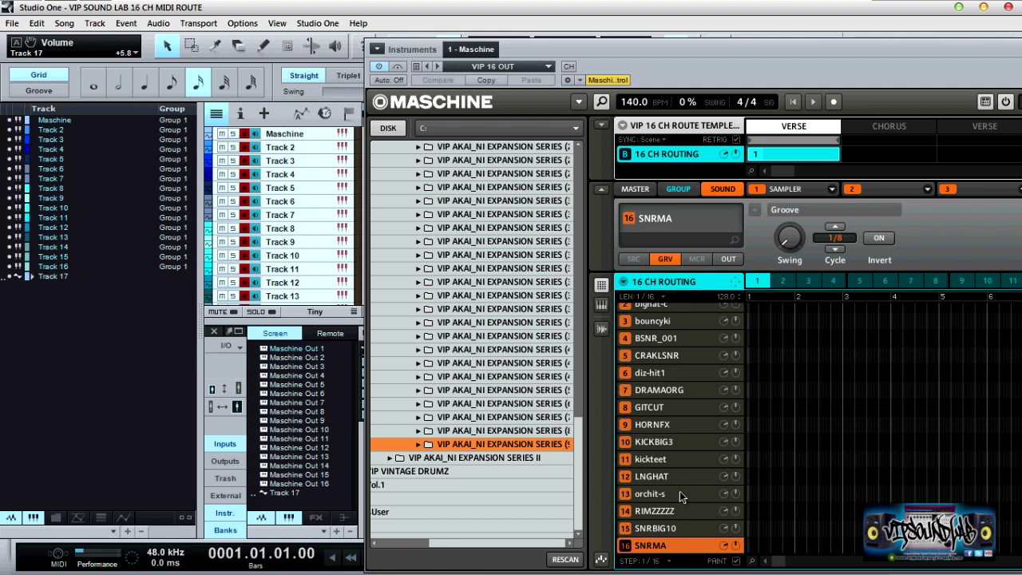
# Step: Return to the first sounds of the group and re-examine bighat-c's Sound MIDI Settings, cancelling without changes
pyautogui.scroll(1, 680, 488)
pyautogui.click(692, 315)
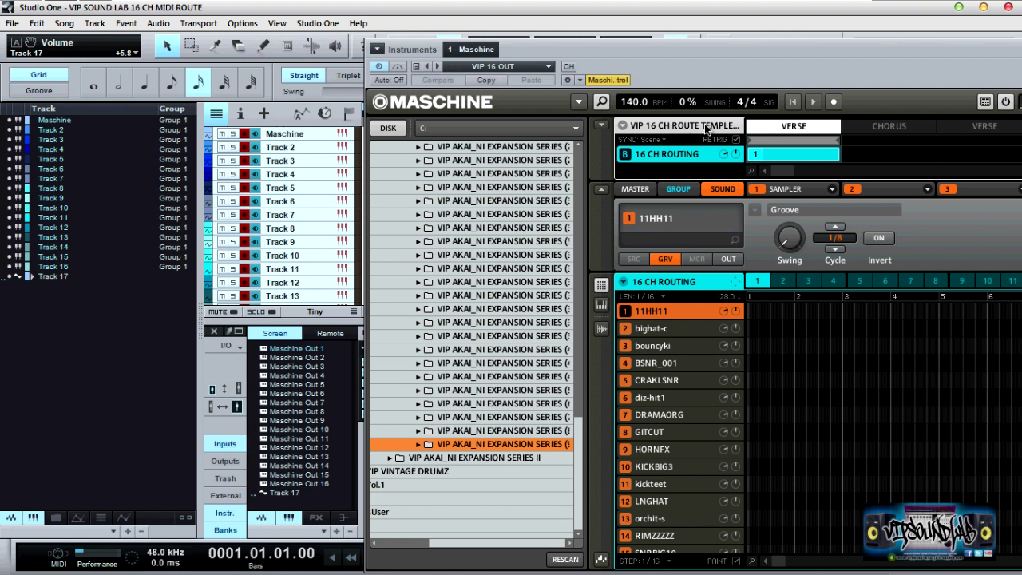
pyautogui.click(681, 329)
pyautogui.rightClick(682, 330)
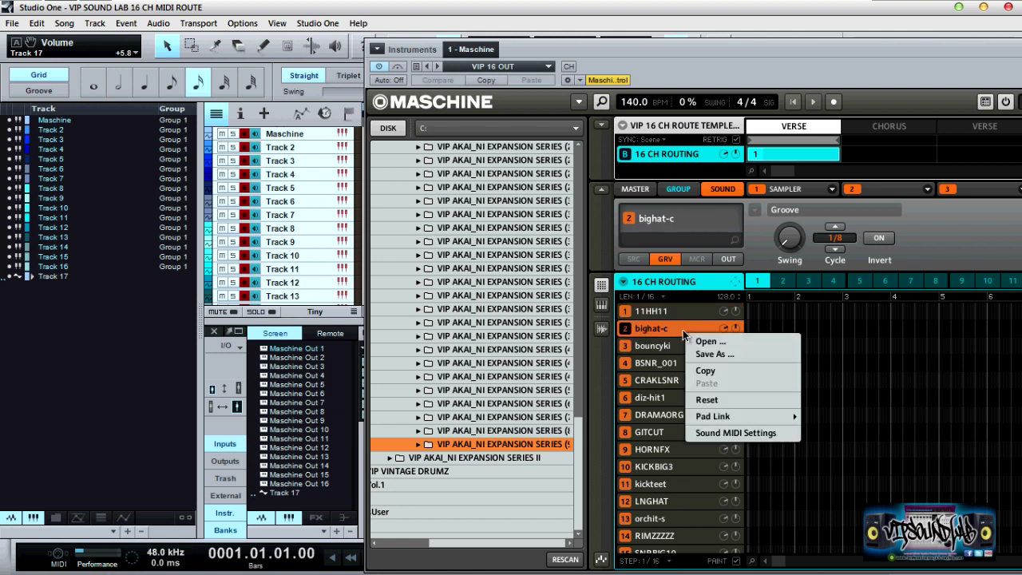
pyautogui.click(729, 438)
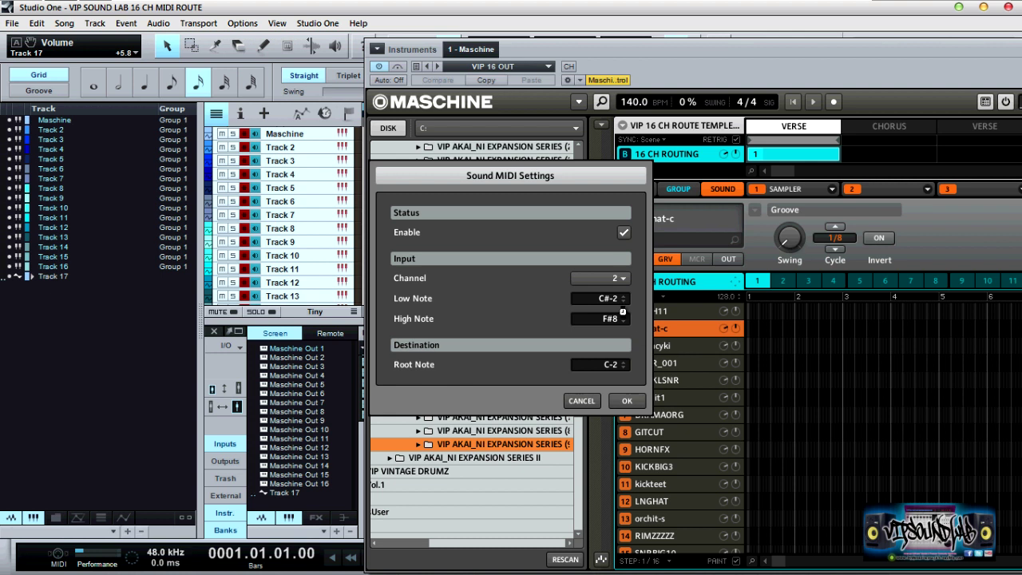
pyautogui.click(590, 402)
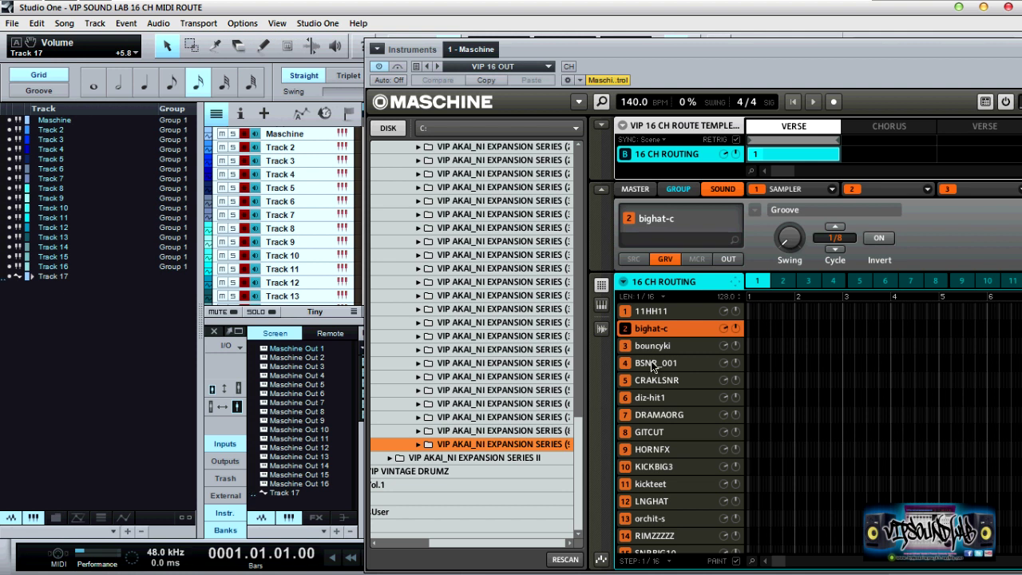
# Step: Move the Maschine window clear of the arrangement and review the track list down to Track 17 without adding any tracks
pyautogui.moveTo(528, 52); pyautogui.dragTo(898, 495)
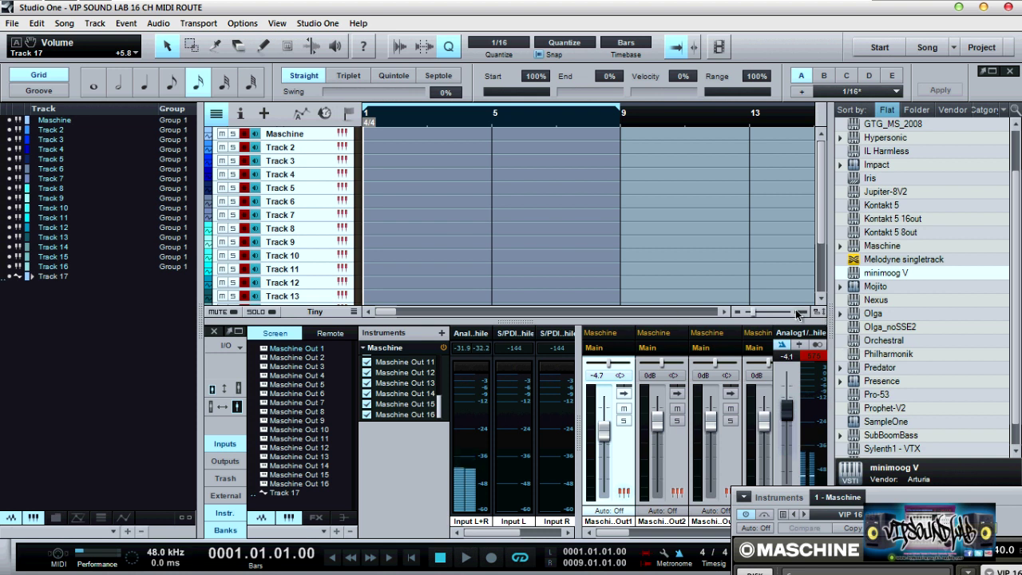
pyautogui.moveTo(818, 389)
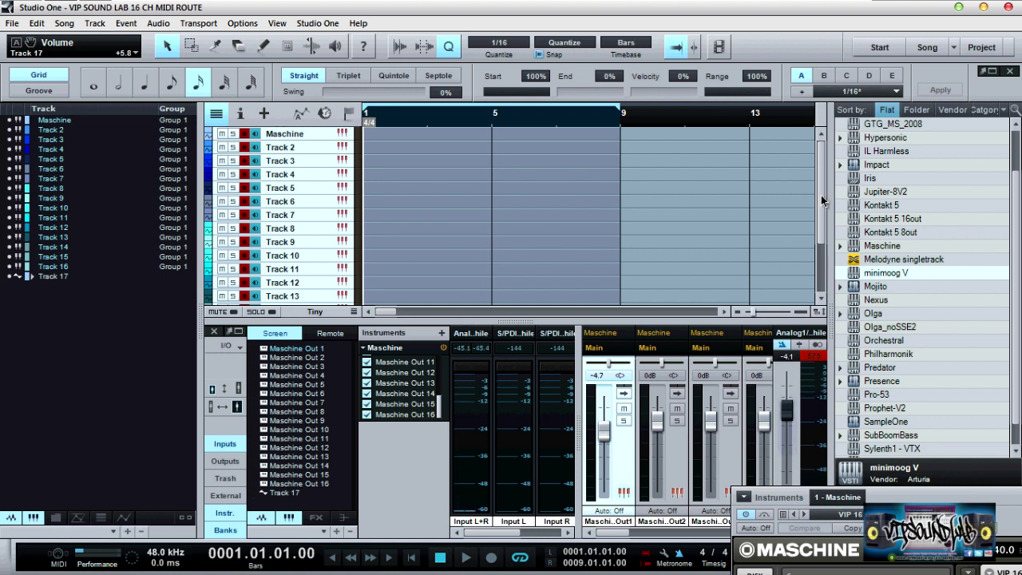
pyautogui.scroll(-3, 819, 197)
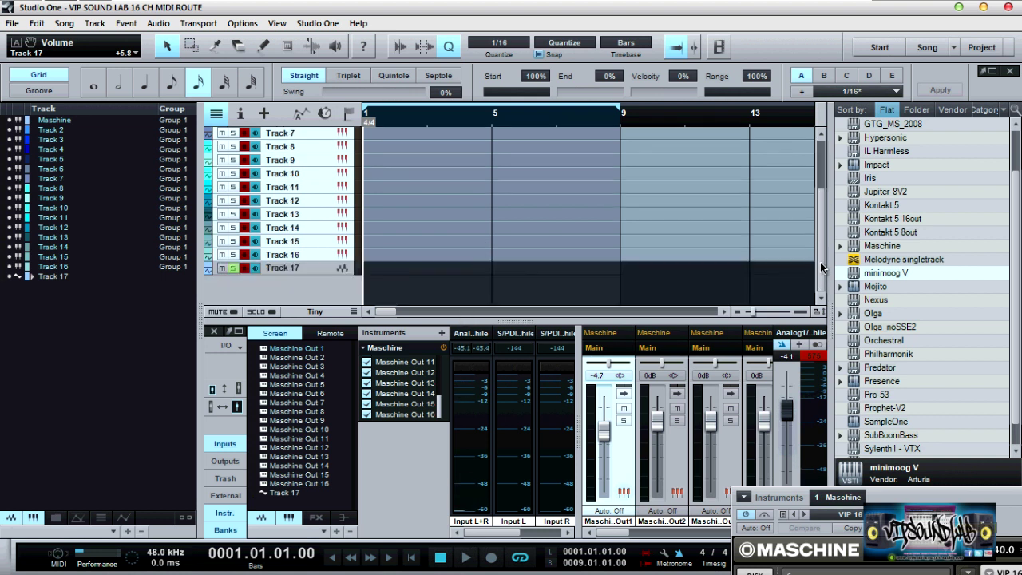
pyautogui.doubleClick(321, 285)
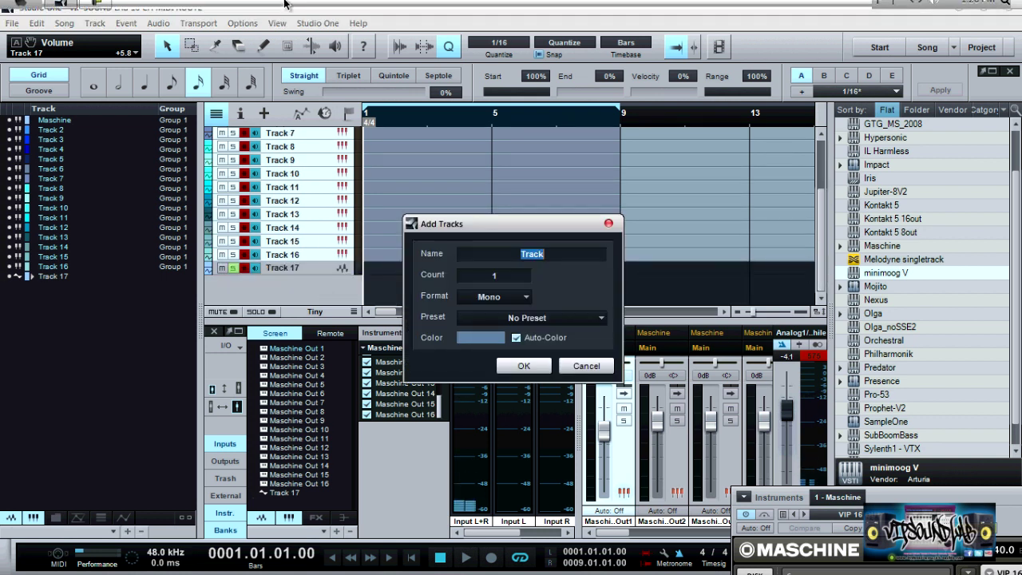
pyautogui.click(586, 366)
pyautogui.click(284, 24)
pyautogui.click(303, 120)
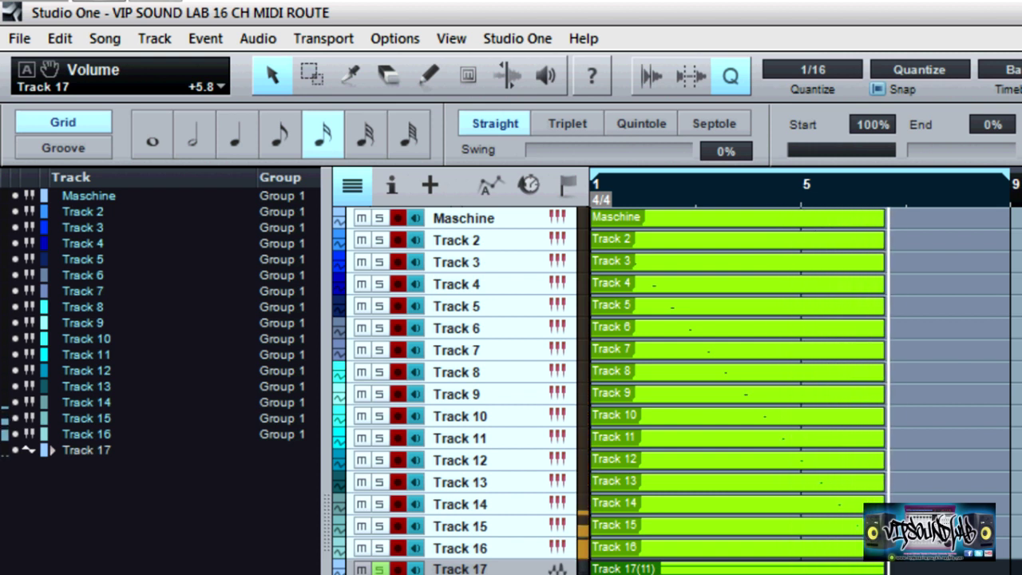
# Step: Stop the recording and delete the recorded event on Track 17
pyautogui.press('space')
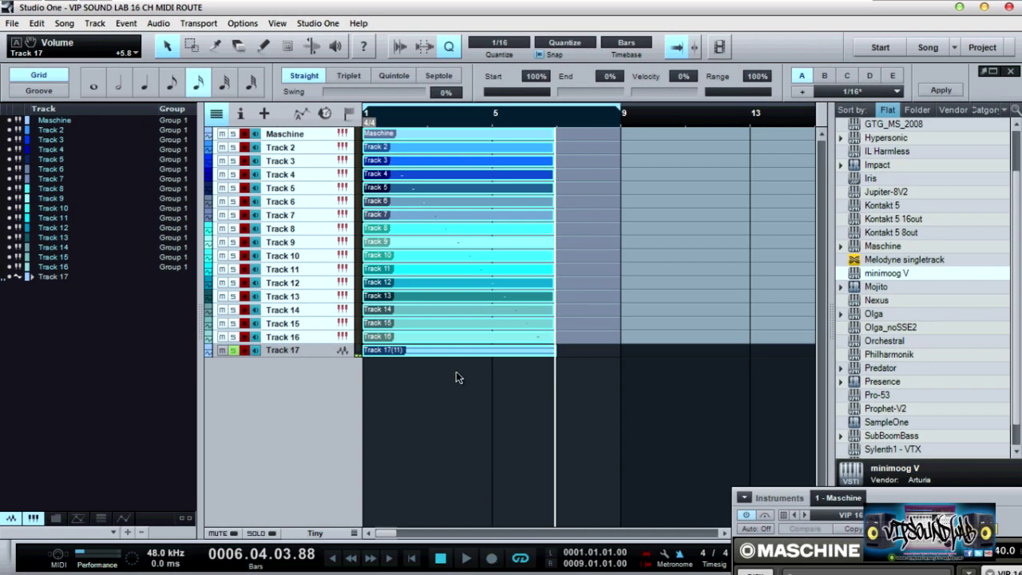
pyautogui.click(459, 356)
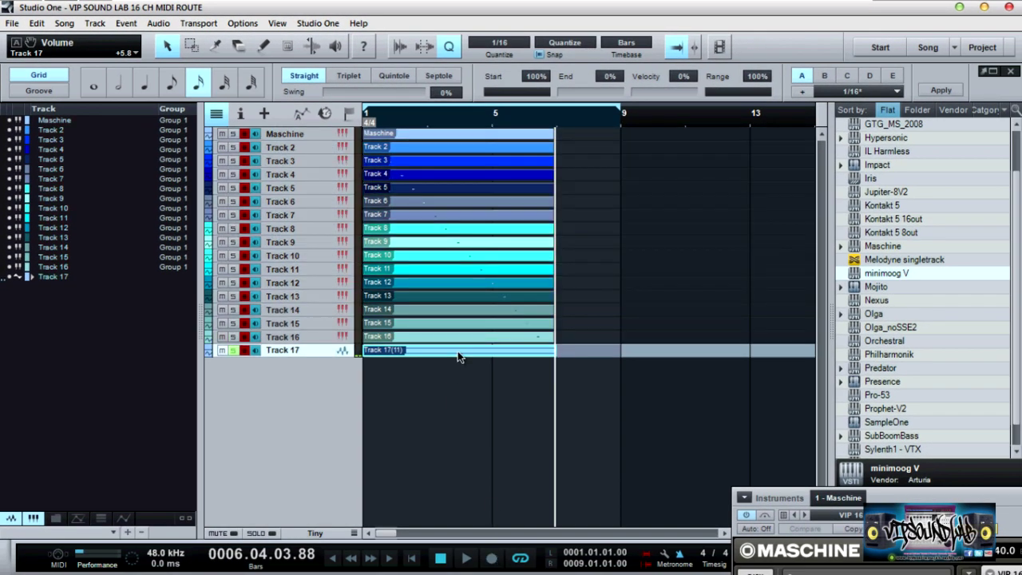
pyautogui.press('Delete')
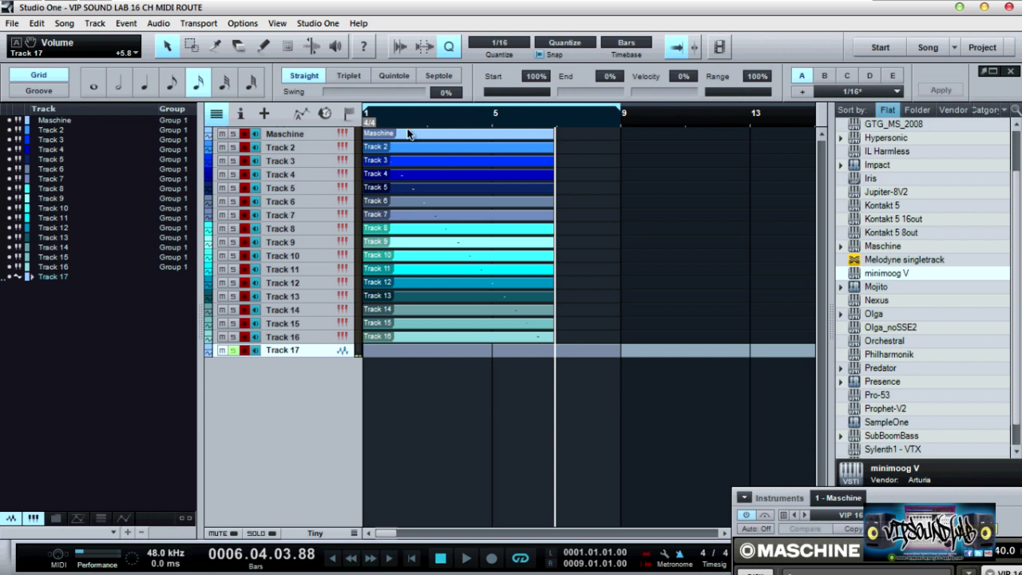
# Step: Open the recorded Maschine track event in the note editor and enlarge the editor to show its notes
pyautogui.moveTo(421, 125); pyautogui.dragTo(491, 142)
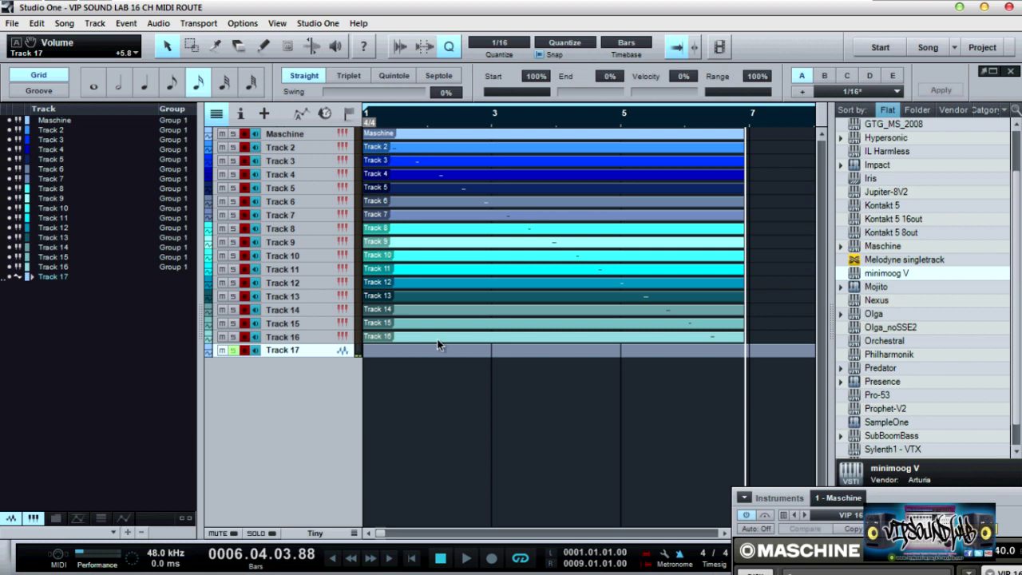
pyautogui.doubleClick(406, 133)
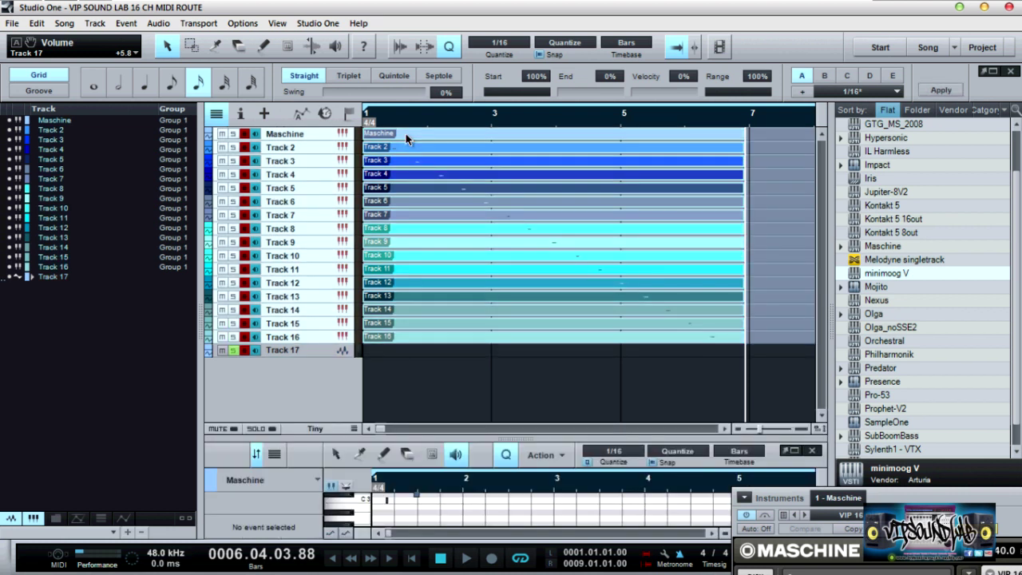
pyautogui.moveTo(478, 438); pyautogui.dragTo(463, 209)
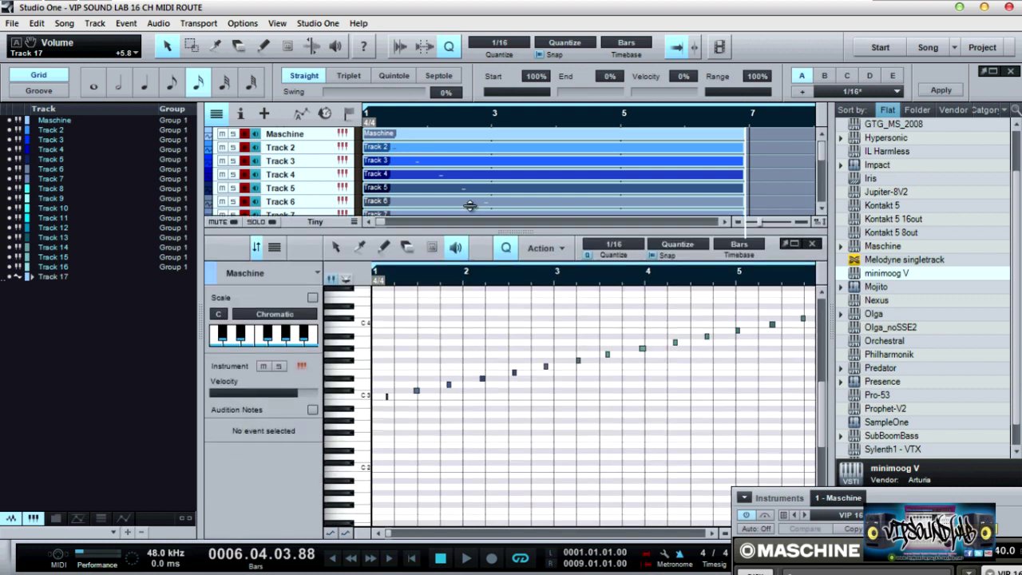
# Step: Switch the note editor to the Arrow tool and return the playhead to the start of the song
pyautogui.click(455, 226)
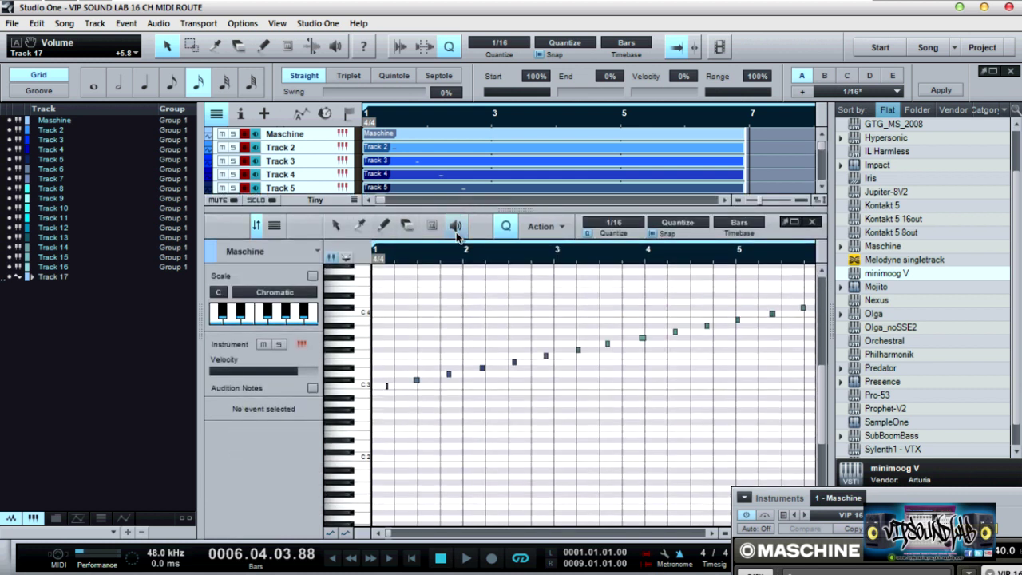
pyautogui.click(474, 254)
pyautogui.click(530, 254)
pyautogui.click(612, 256)
pyautogui.click(445, 255)
pyautogui.click(419, 255)
pyautogui.click(385, 227)
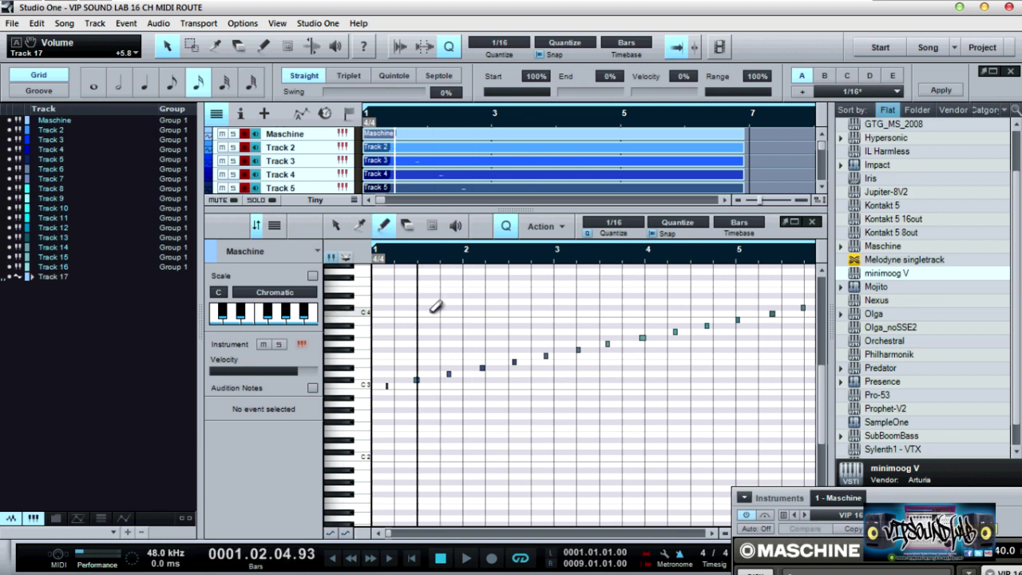
pyautogui.click(359, 226)
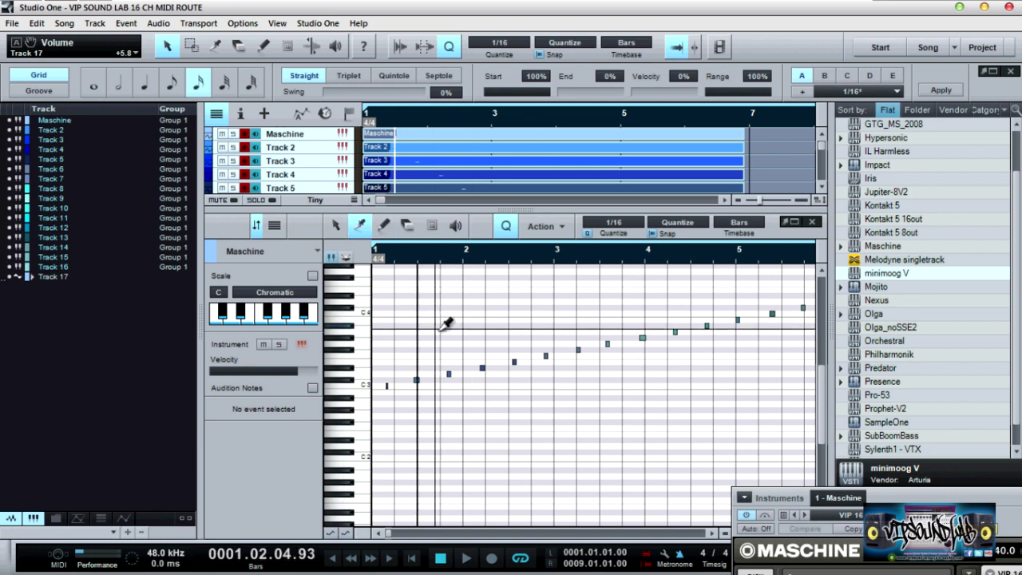
pyautogui.click(336, 226)
pyautogui.click(334, 558)
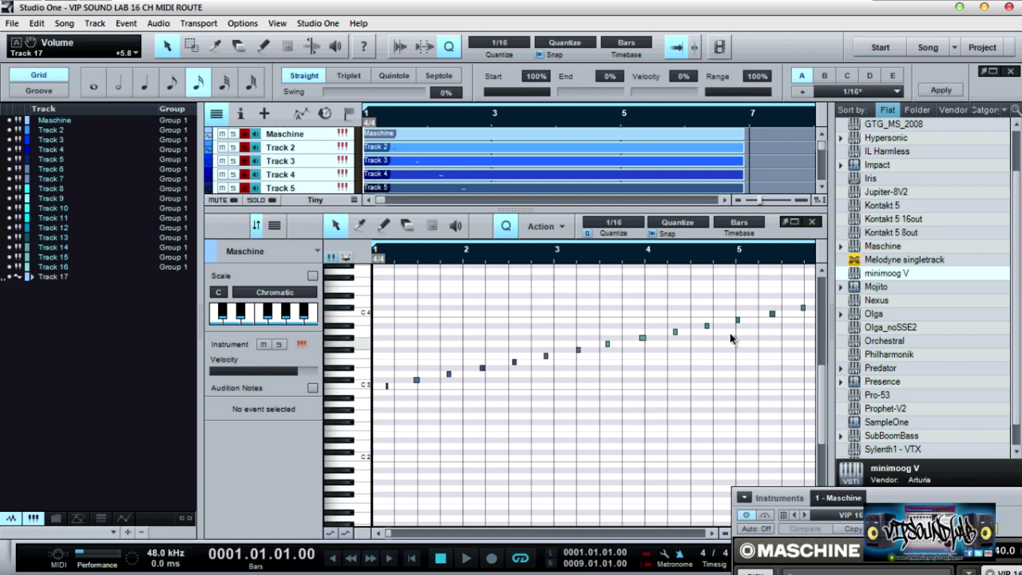
# Step: Look over the Maschine window and the note editor's controller lanes, putting both out of the way again
pyautogui.moveTo(772, 320)
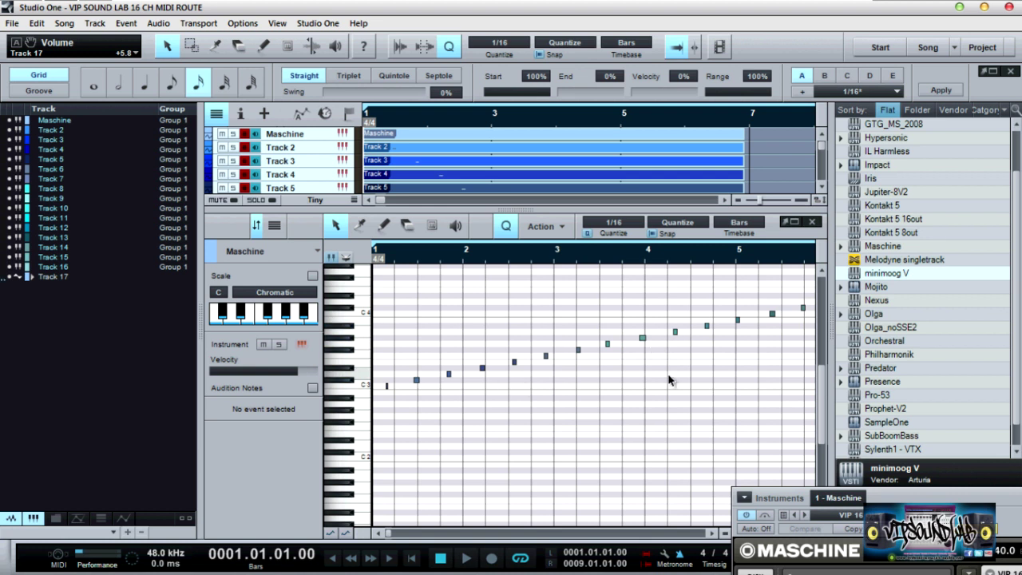
pyautogui.moveTo(914, 501); pyautogui.dragTo(790, 199)
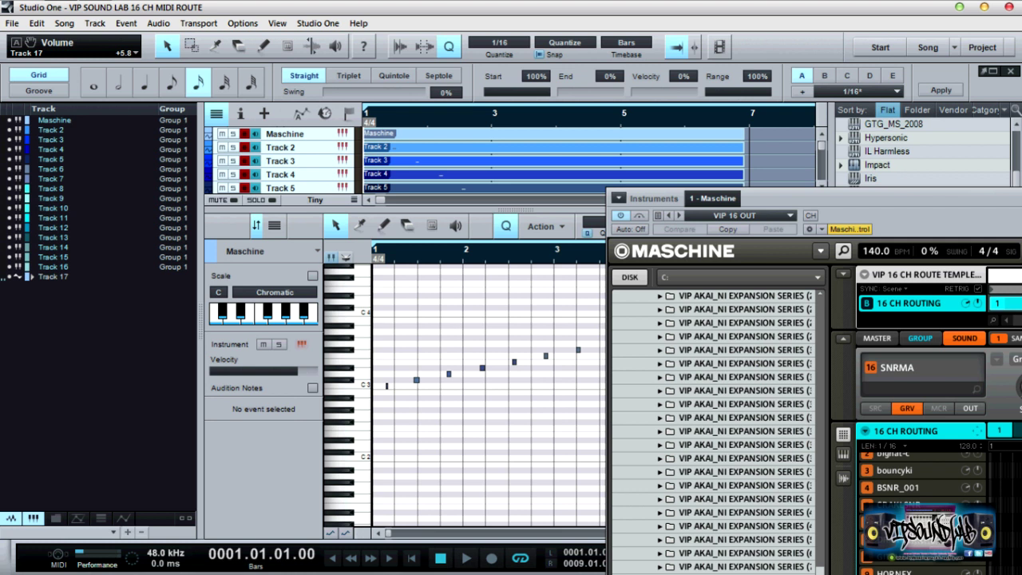
pyautogui.moveTo(769, 198); pyautogui.dragTo(926, 492)
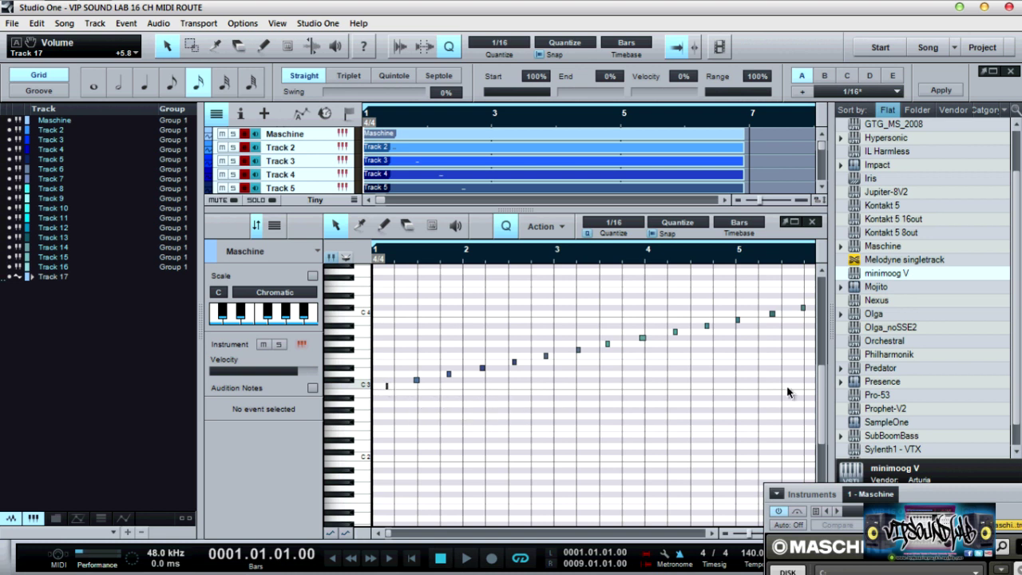
pyautogui.click(332, 532)
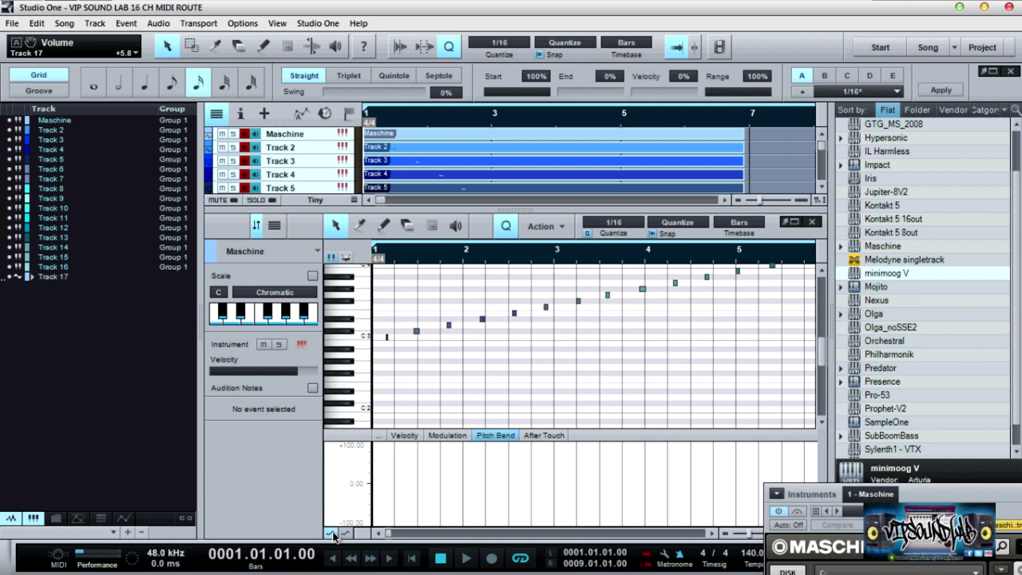
pyautogui.click(332, 532)
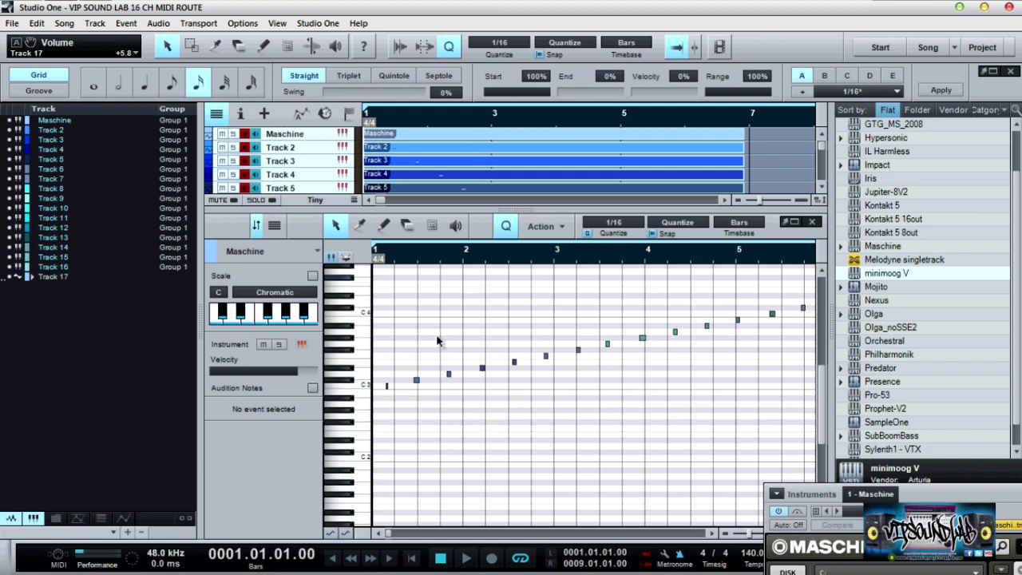
# Step: Shrink the note editor to uncover all the tracks and dissolve the track group Group 1
pyautogui.moveTo(571, 209); pyautogui.dragTo(566, 429)
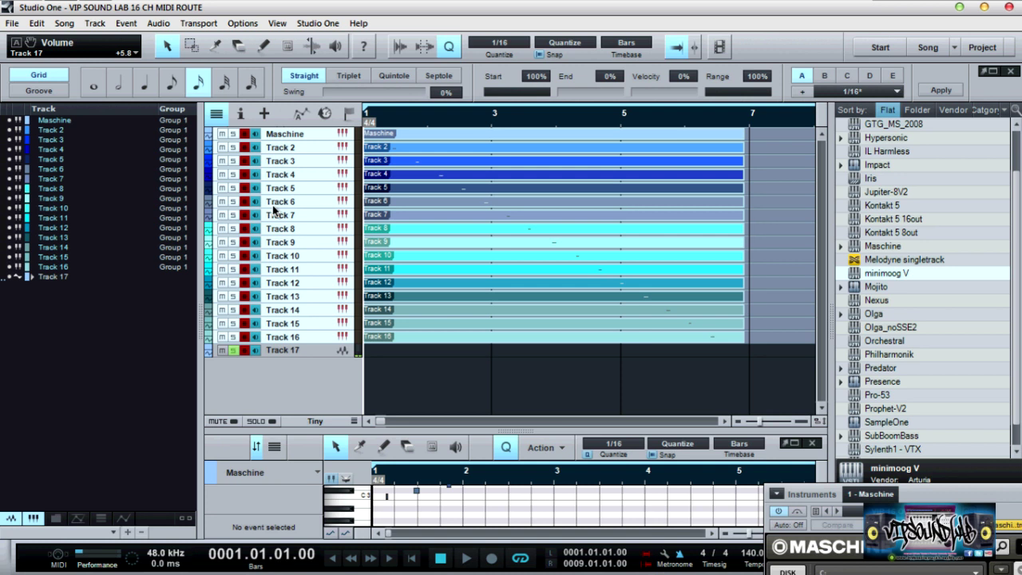
pyautogui.rightClick(313, 310)
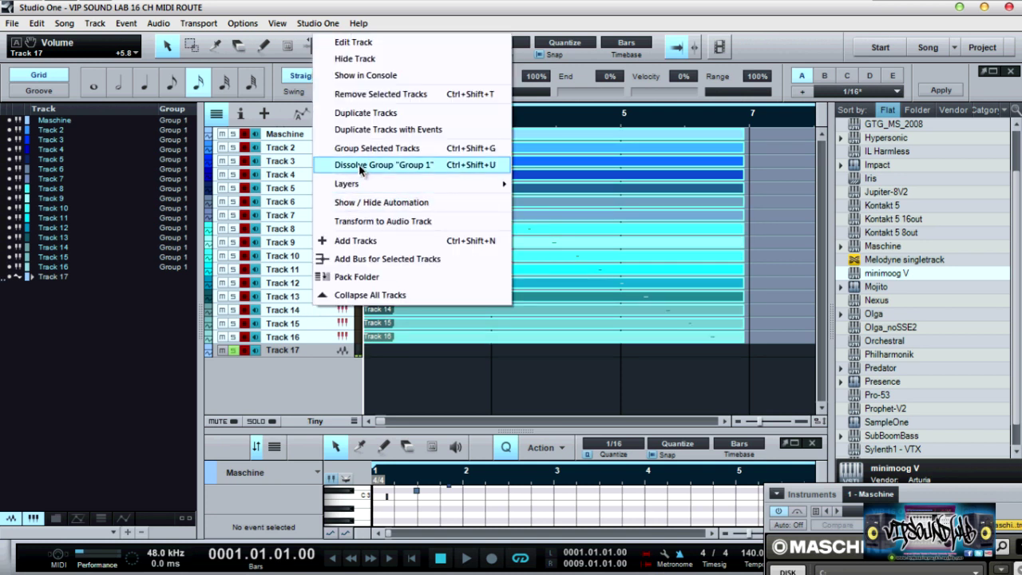
pyautogui.click(361, 167)
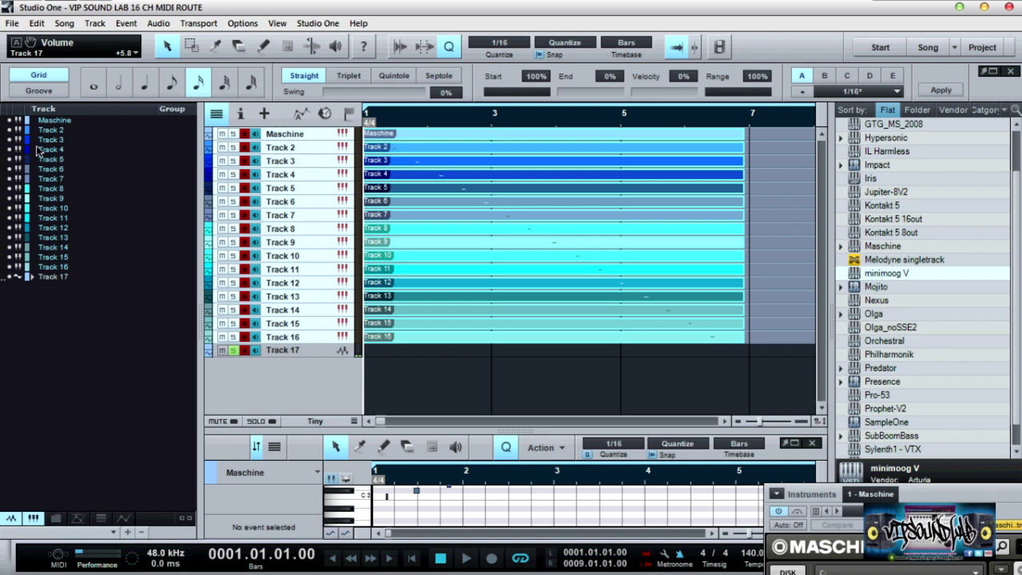
# Step: Hide Track 13 through Track 16 from the arrangement using the track list
pyautogui.click(10, 266)
pyautogui.click(10, 257)
pyautogui.click(10, 247)
pyautogui.click(10, 237)
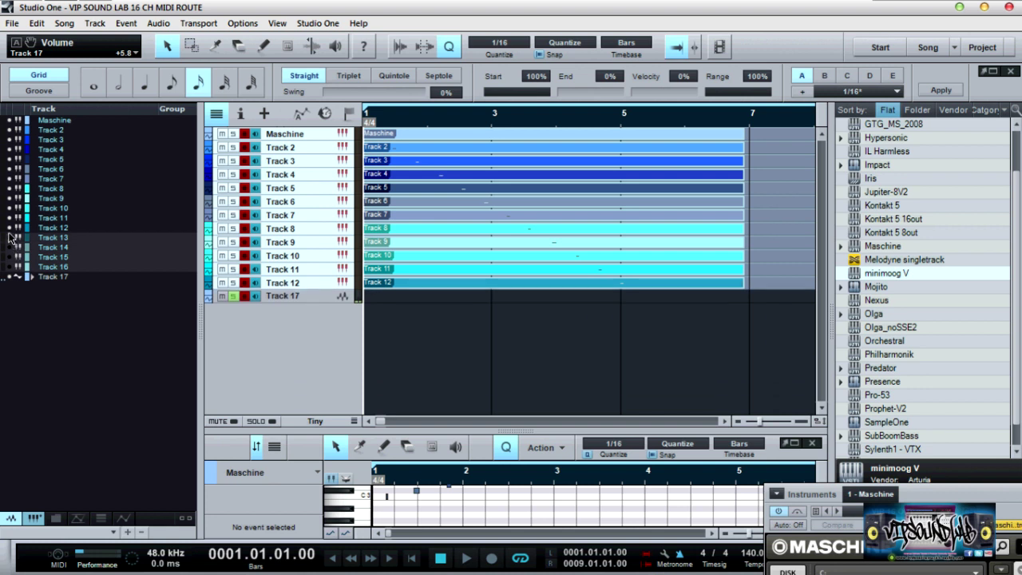
# Step: Toggle the visibility of Track 11 and Track 12, and show Track 13 through Track 16 again
pyautogui.click(10, 218)
pyautogui.click(10, 218)
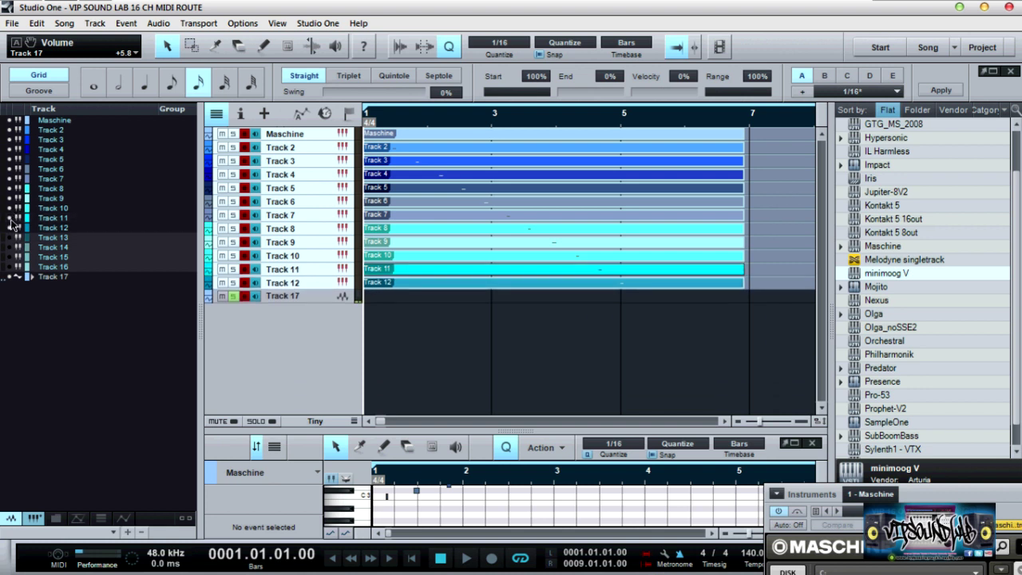
pyautogui.click(10, 228)
pyautogui.click(11, 237)
pyautogui.click(11, 227)
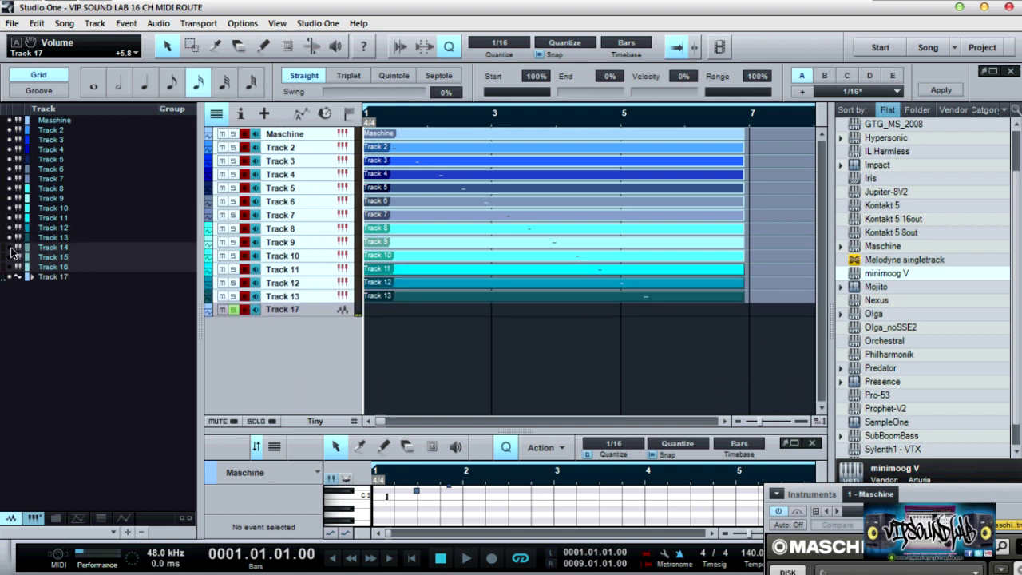
pyautogui.click(10, 247)
pyautogui.click(11, 257)
pyautogui.click(11, 267)
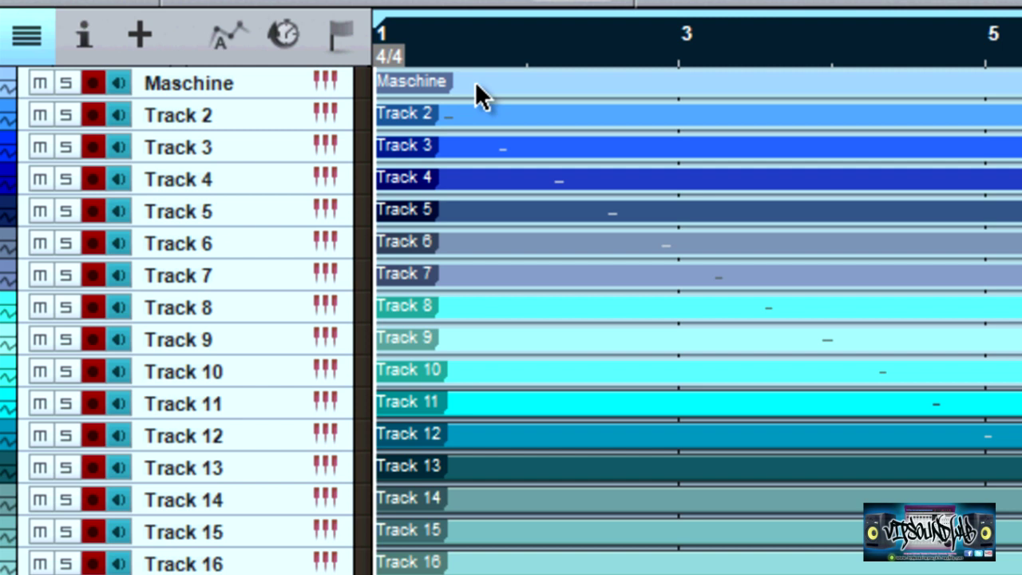
# Step: Select only the Maschine track's event and view its notes in the enlarged note editor
pyautogui.click(474, 83)
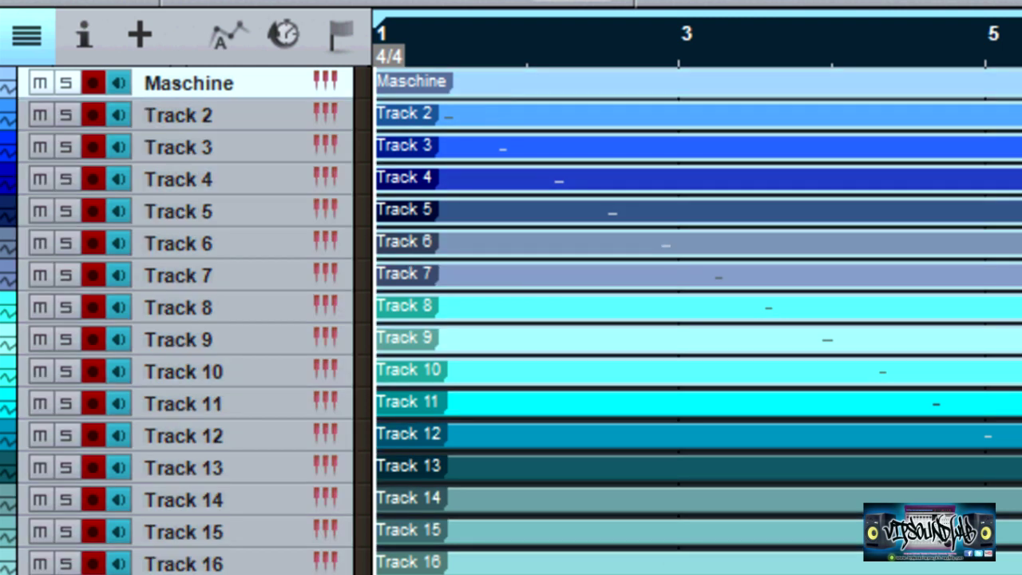
pyautogui.press('F2')
pyautogui.moveTo(748, 445); pyautogui.dragTo(748, 330)
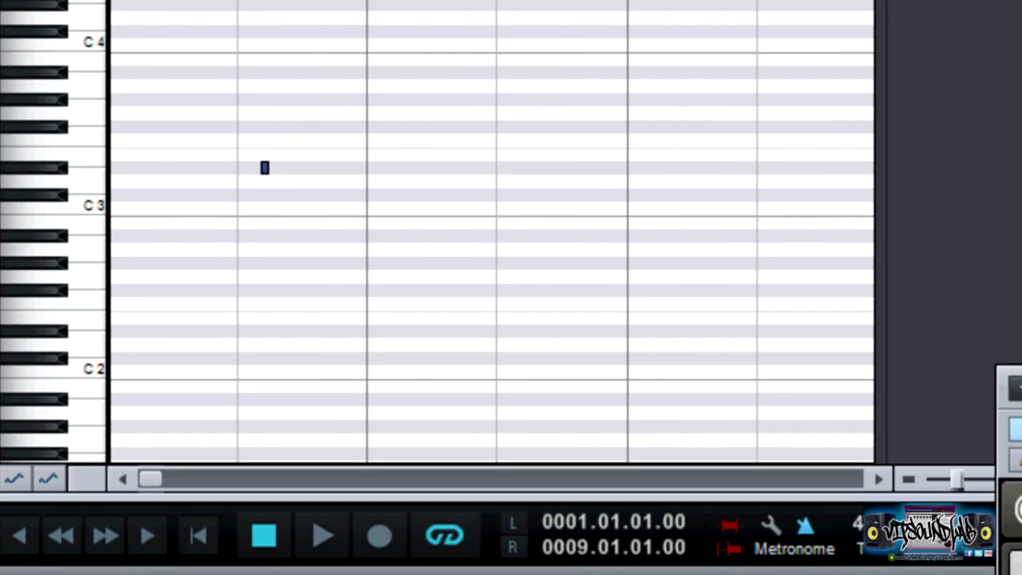
pyautogui.scroll(5, 491, 232)
pyautogui.scroll(-3, 491, 231)
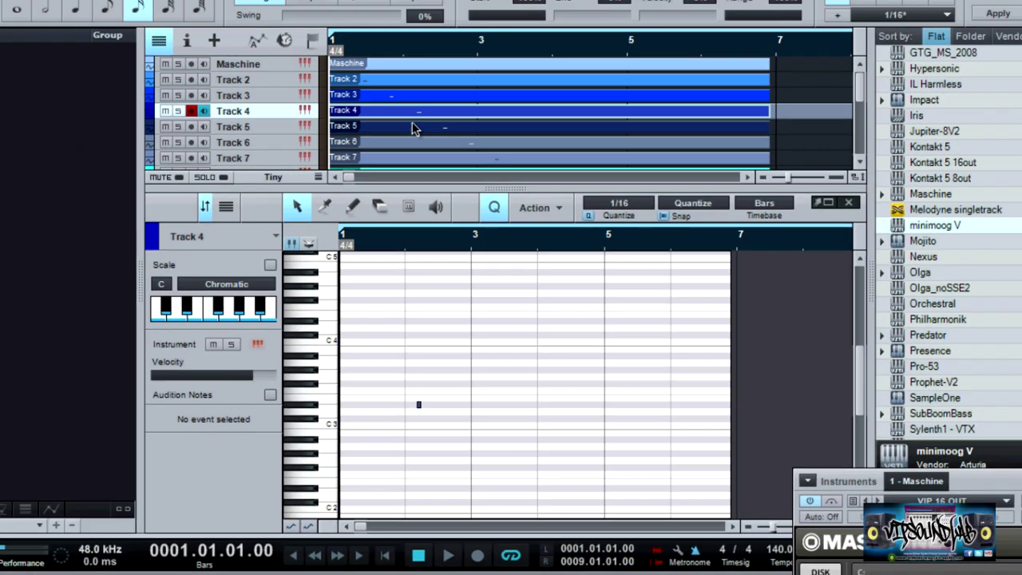
# Step: Examine the notes of the Track 5, Track 6 and Track 7 events individually in the note editor
pyautogui.click(413, 127)
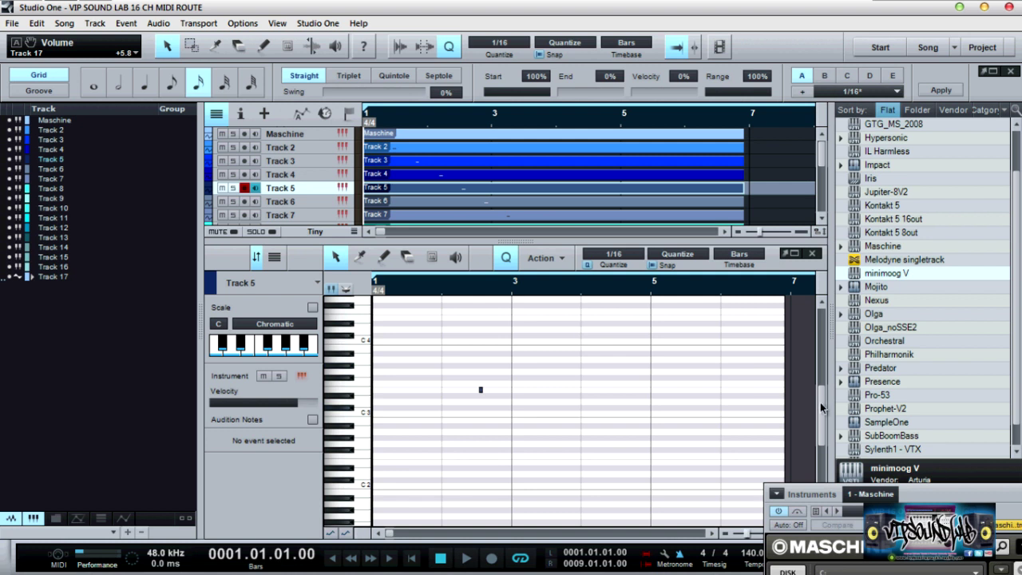
pyautogui.moveTo(822, 408)
pyautogui.mouseDown()
pyautogui.moveTo(822, 391)
pyautogui.moveTo(822, 401)
pyautogui.mouseUp()
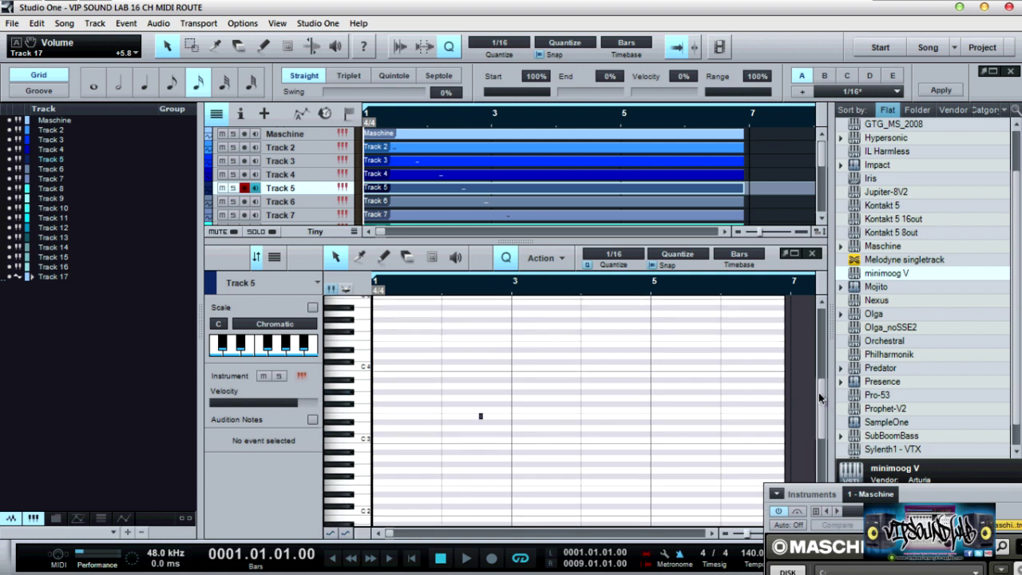
pyautogui.click(459, 201)
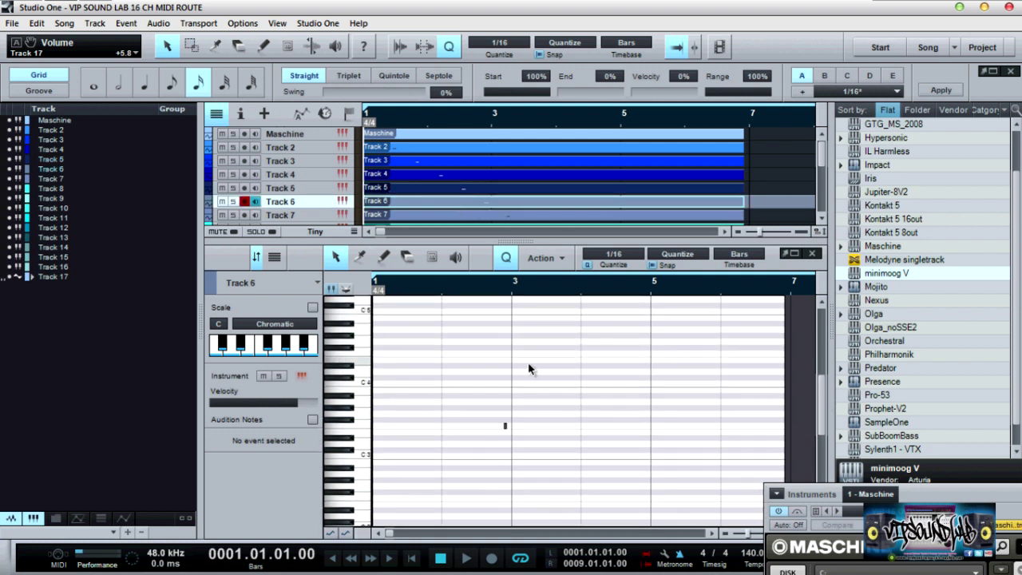
pyautogui.click(519, 214)
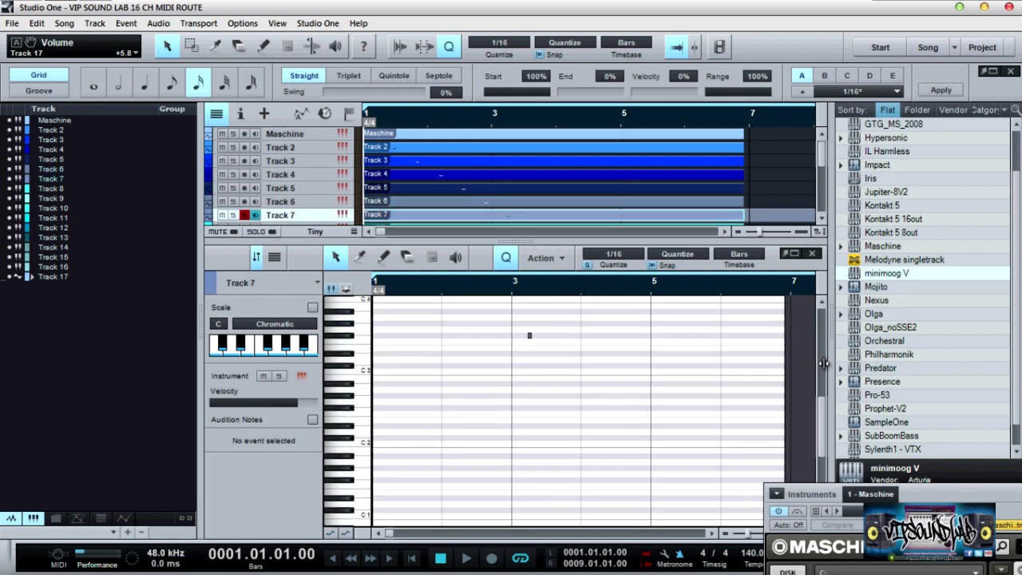
pyautogui.moveTo(825, 423); pyautogui.dragTo(822, 403)
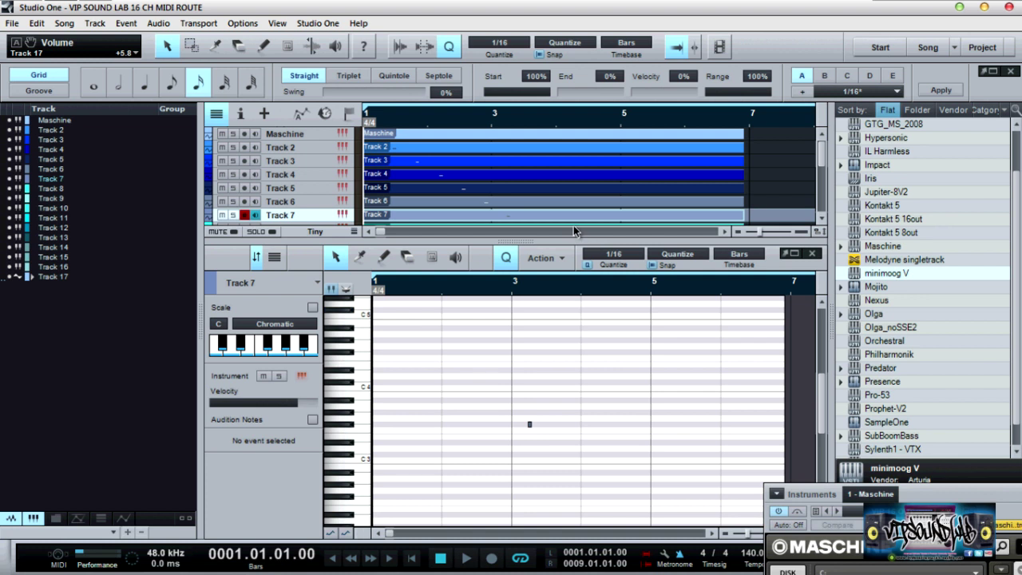
# Step: Uncover all the tracks and examine the notes of the Track 10, 13, 14, 15 and 16 events one by one
pyautogui.moveTo(573, 239); pyautogui.dragTo(558, 357)
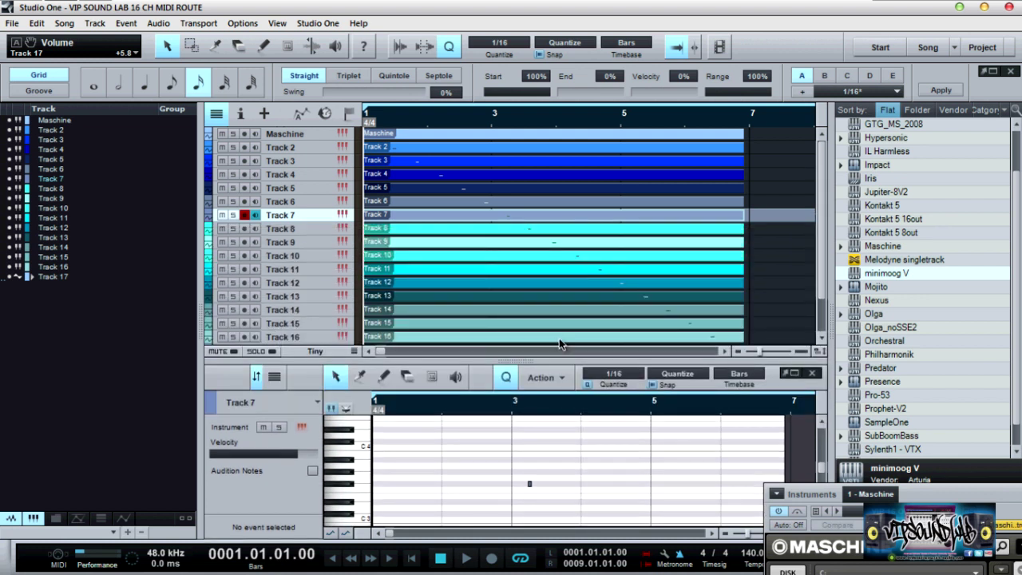
pyautogui.click(524, 257)
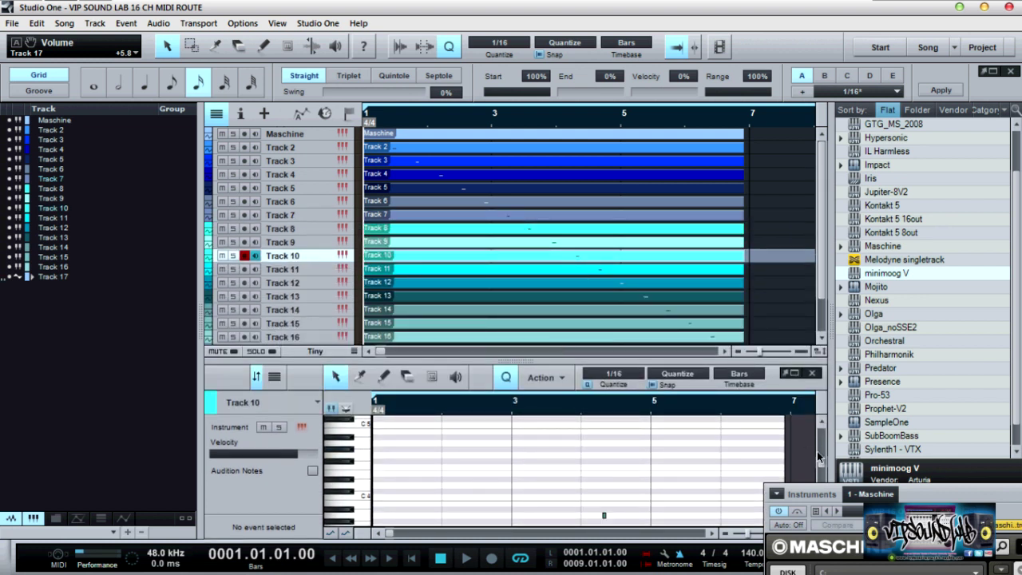
pyautogui.click(620, 295)
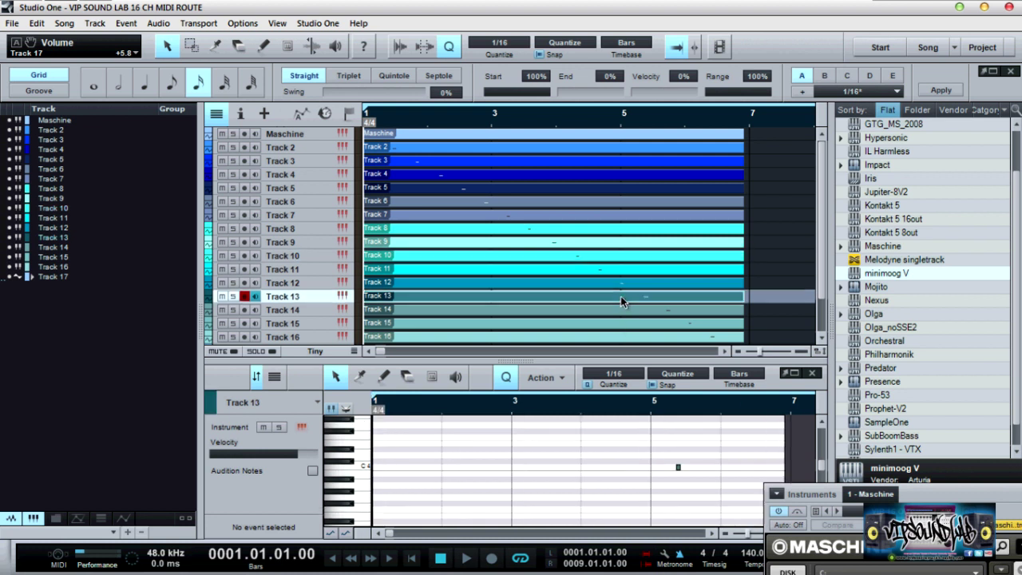
pyautogui.click(620, 310)
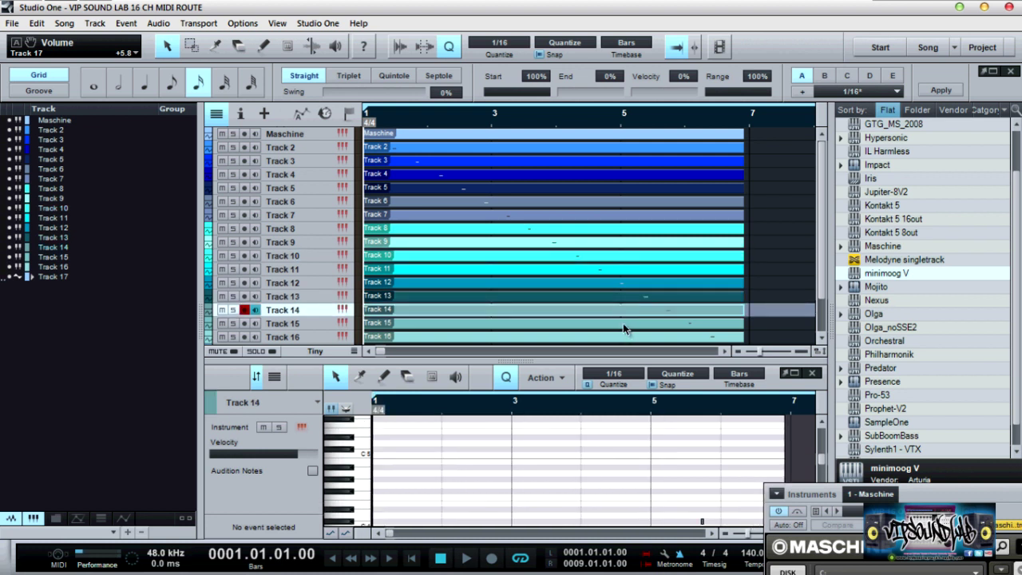
pyautogui.click(623, 324)
pyautogui.click(624, 337)
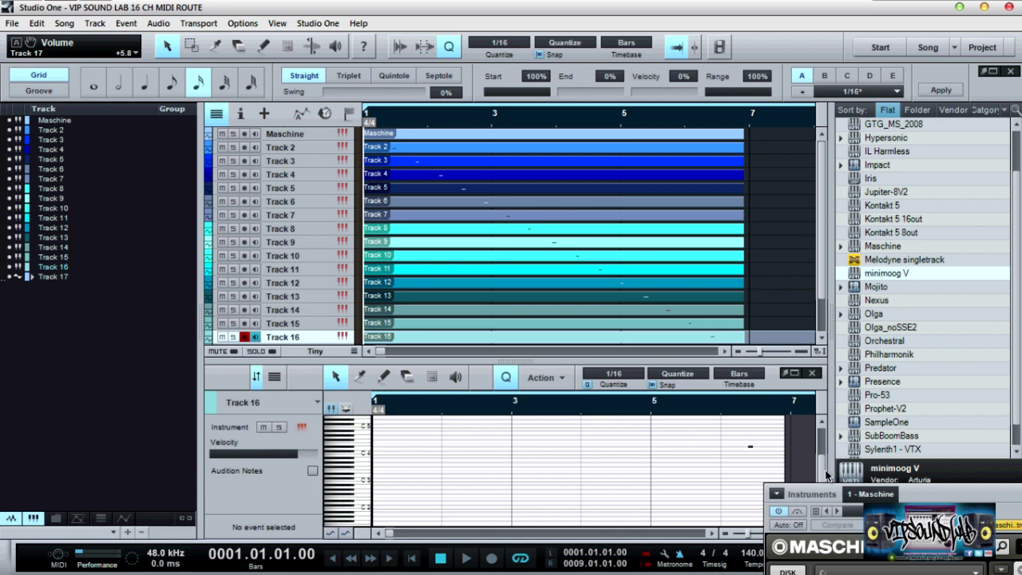
pyautogui.moveTo(826, 474); pyautogui.dragTo(821, 459)
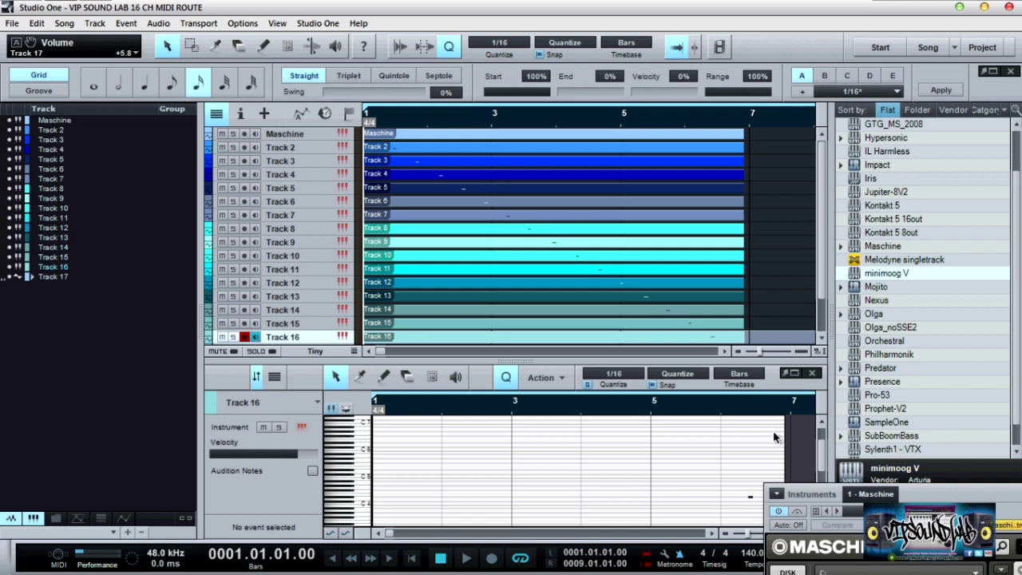
# Step: Group all the instrument tracks from Maschine to Track 16 and arm the whole group for recording
pyautogui.click(297, 135)
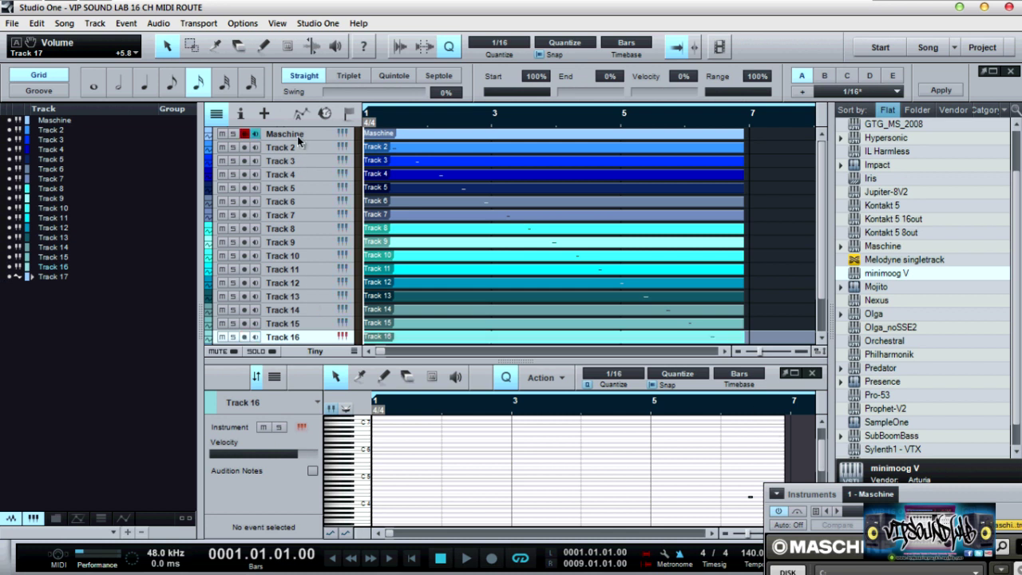
pyautogui.rightClick(297, 135)
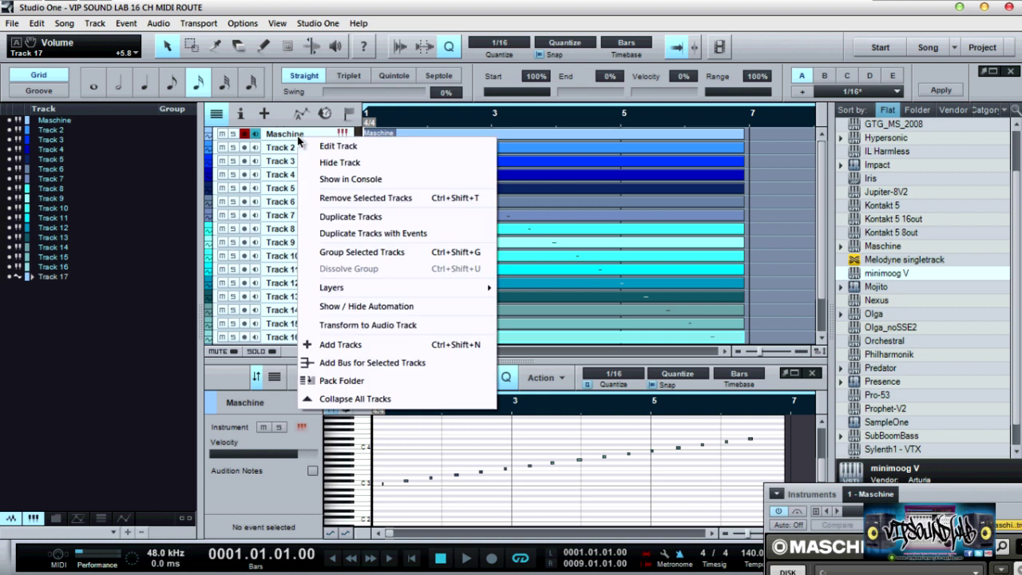
pyautogui.click(353, 252)
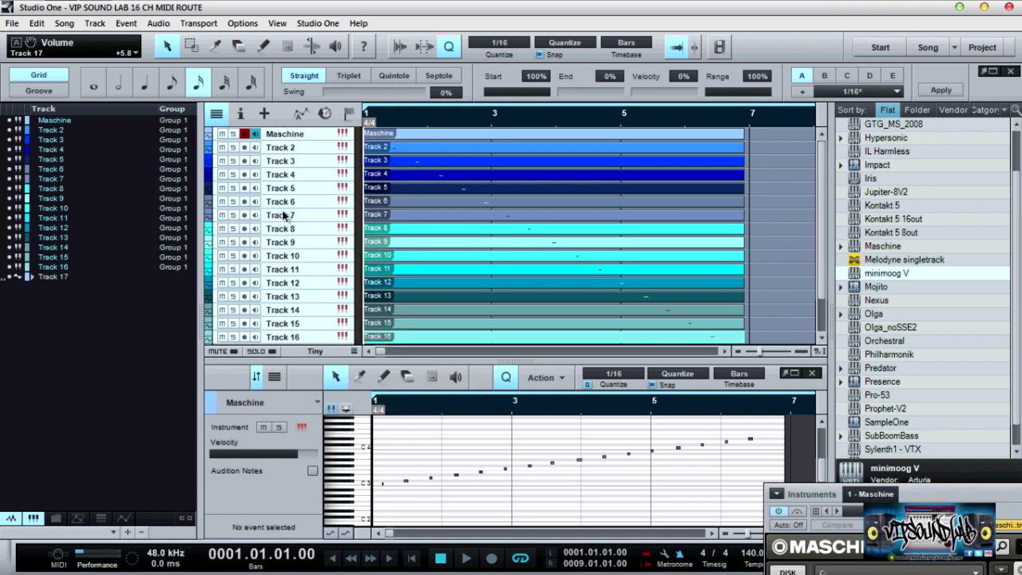
pyautogui.click(245, 135)
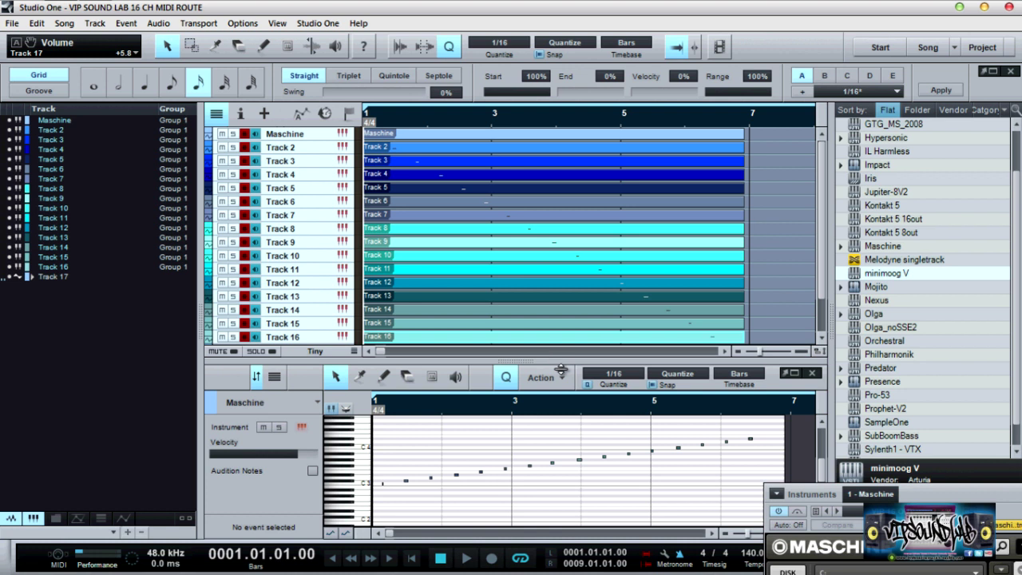
# Step: View all the grouped events' notes together in an enlarged note editor, and dissolve the track group Group 1
pyautogui.moveTo(563, 357); pyautogui.dragTo(559, 271)
pyautogui.click(539, 249)
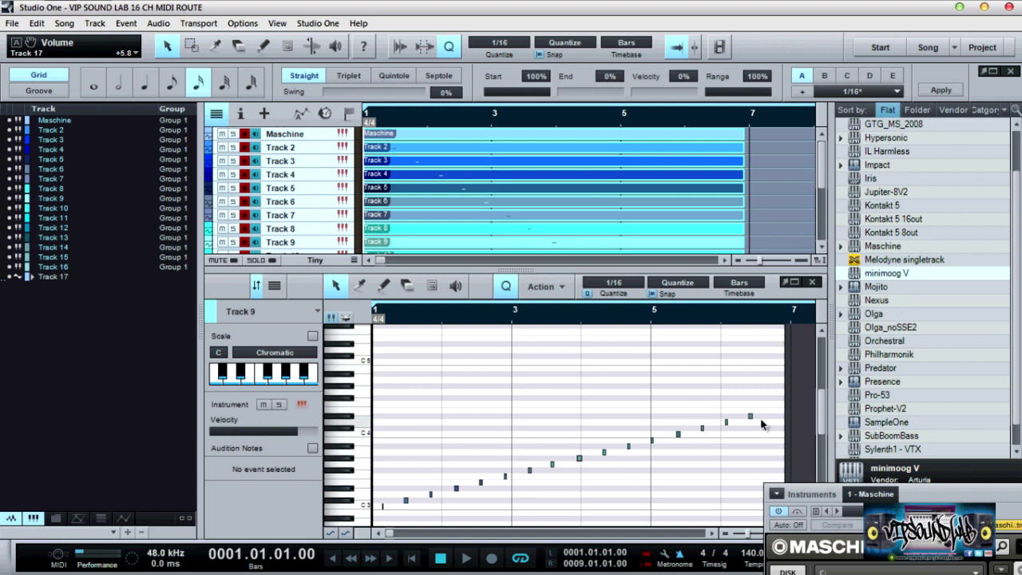
pyautogui.rightClick(308, 212)
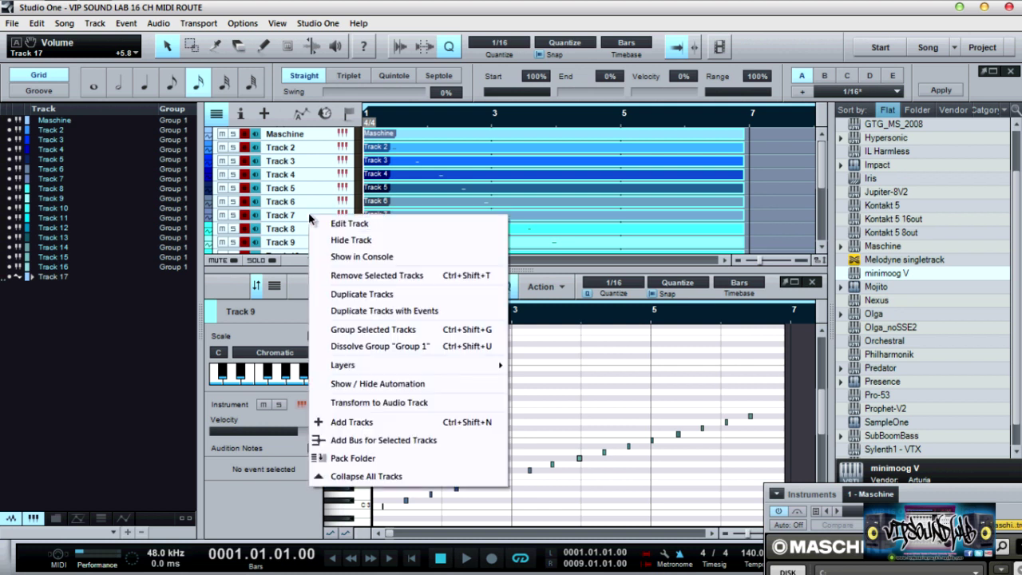
pyautogui.click(375, 346)
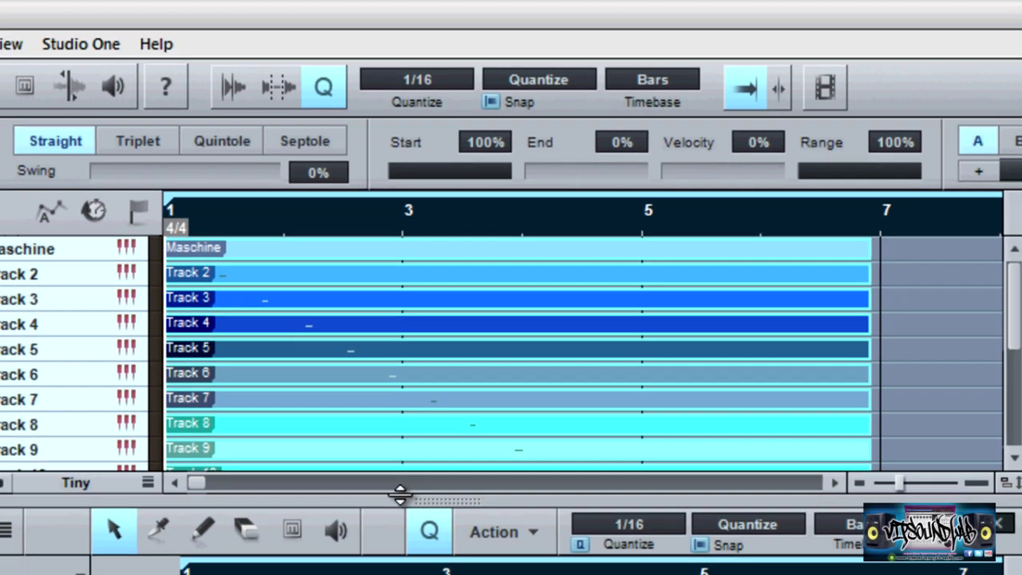
# Step: Shrink the note editor and examine the ungrouped events individually, from Track 16 up to Track 6, plus Track 13 and Track 14
pyautogui.moveTo(399, 501); pyautogui.dragTo(399, 574)
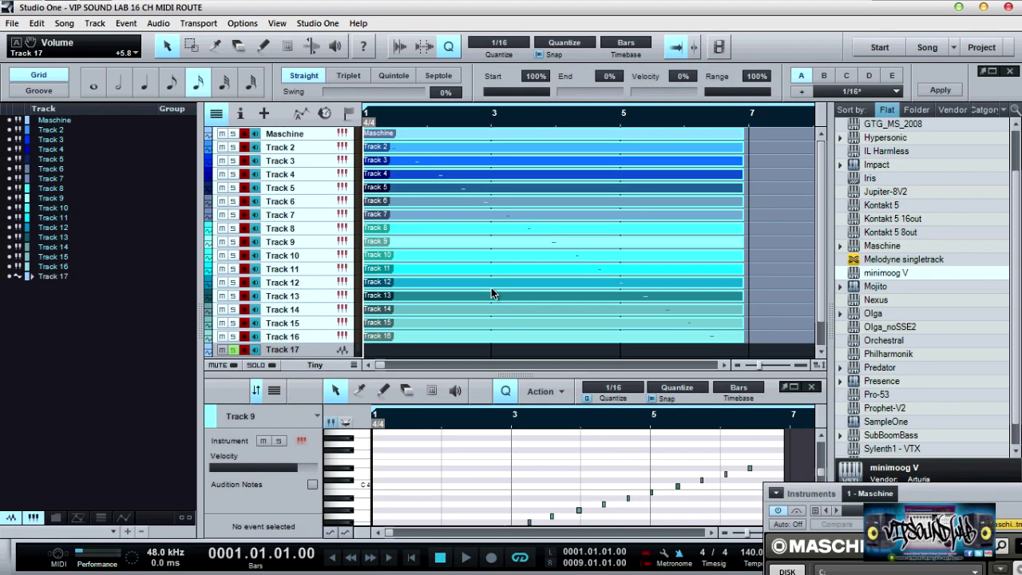
pyautogui.click(470, 338)
pyautogui.click(494, 266)
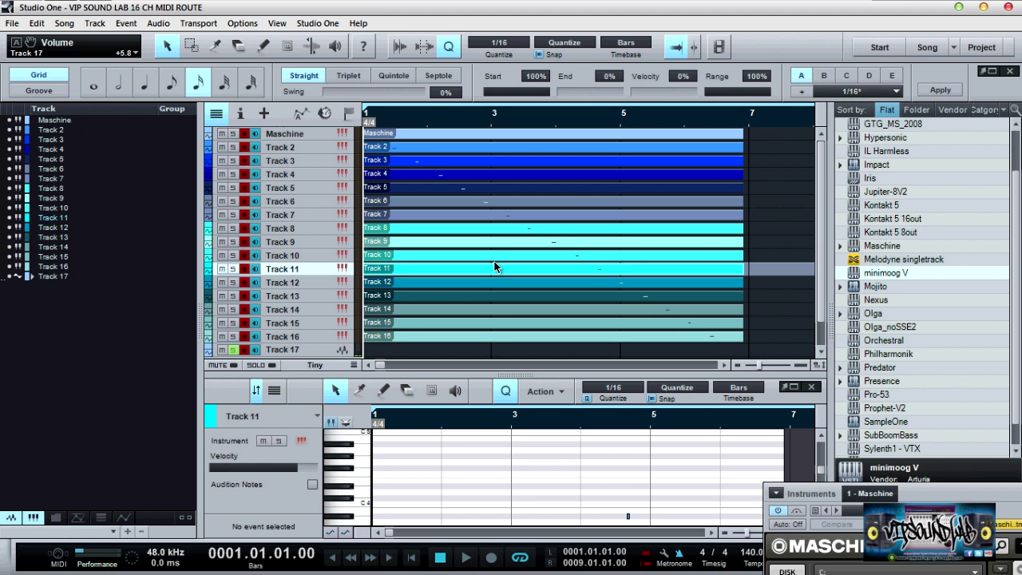
pyautogui.click(494, 244)
pyautogui.click(495, 229)
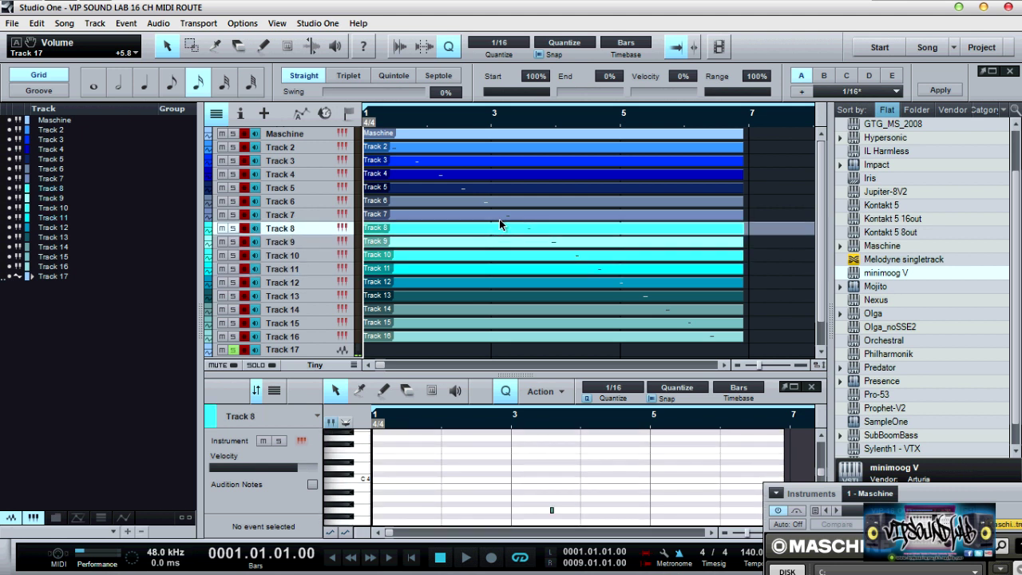
pyautogui.click(499, 215)
pyautogui.click(501, 201)
pyautogui.moveTo(550, 374); pyautogui.dragTo(553, 342)
pyautogui.click(562, 296)
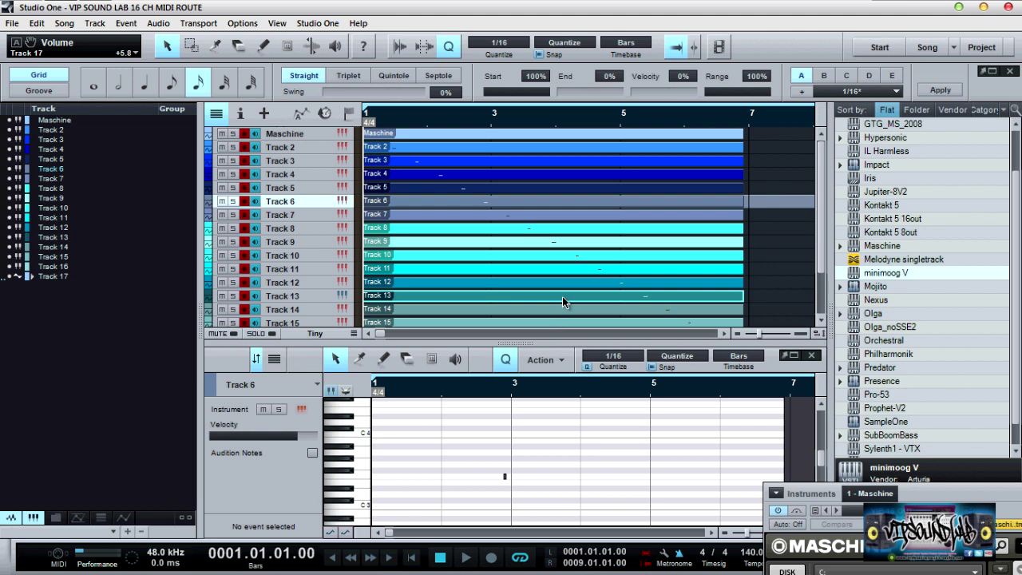
pyautogui.click(567, 310)
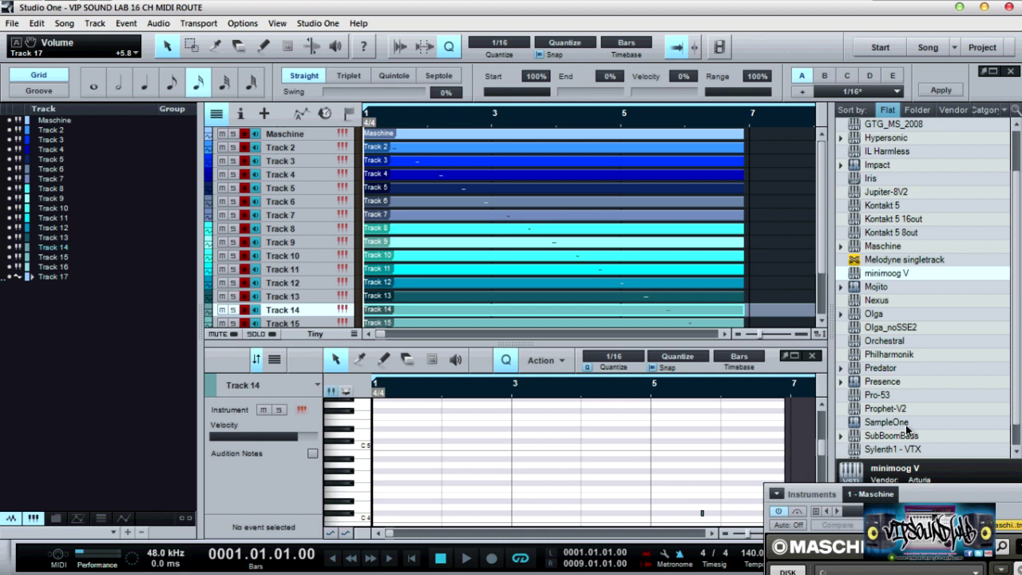
# Step: Look over the Maschine window, move it out of the way again, and check the remaining tracks down to Track 17
pyautogui.moveTo(930, 493); pyautogui.dragTo(677, 117)
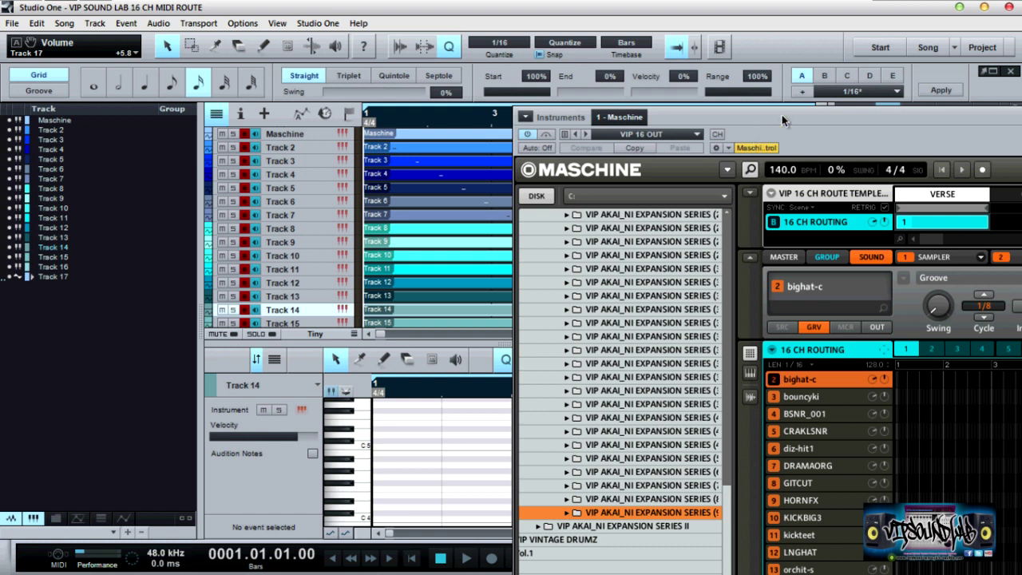
pyautogui.moveTo(782, 120); pyautogui.dragTo(770, 487)
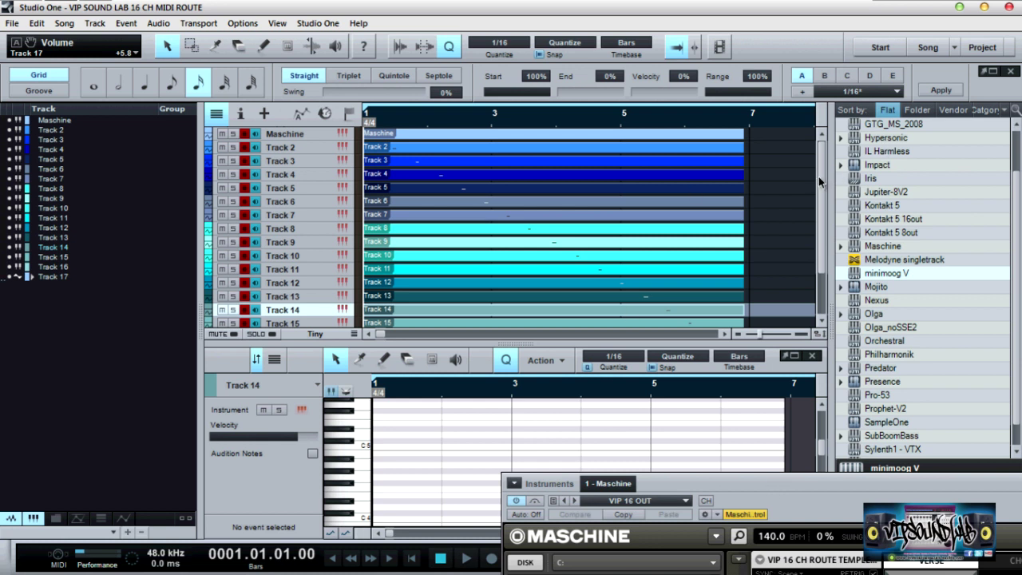
pyautogui.scroll(-3, 822, 219)
pyautogui.scroll(-1, 822, 219)
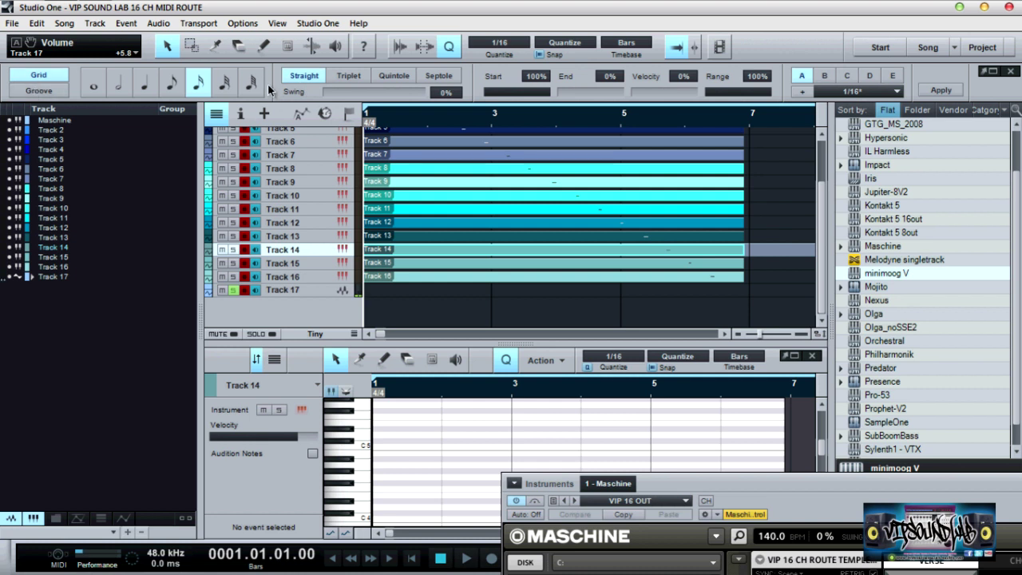
# Step: Cycle through the quantize programs B to E, check the quantize preset list, and leave program B with straight 1/8 active
pyautogui.click(824, 76)
pyautogui.click(847, 76)
pyautogui.click(869, 76)
pyautogui.click(893, 92)
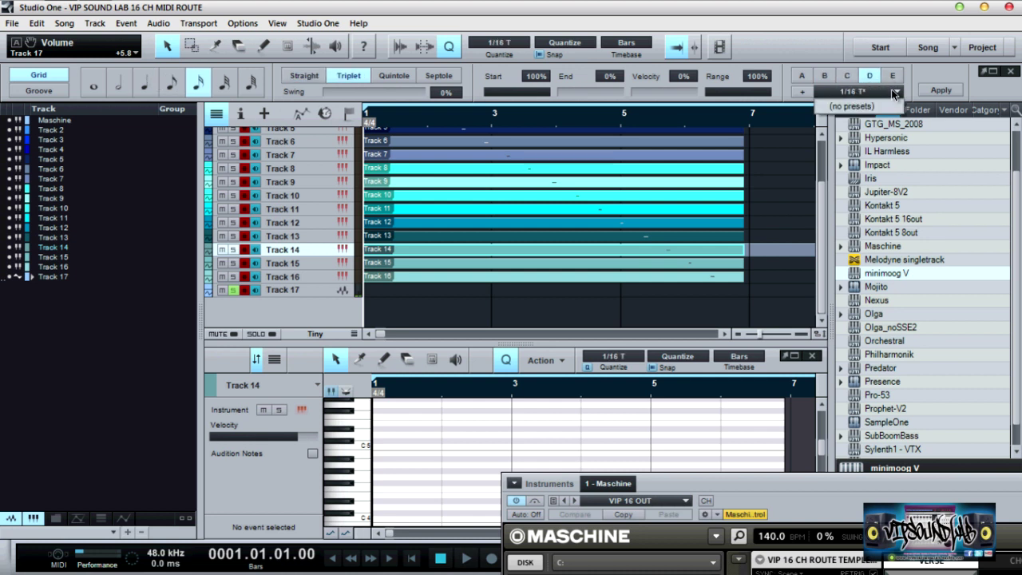
pyautogui.click(894, 92)
pyautogui.click(869, 76)
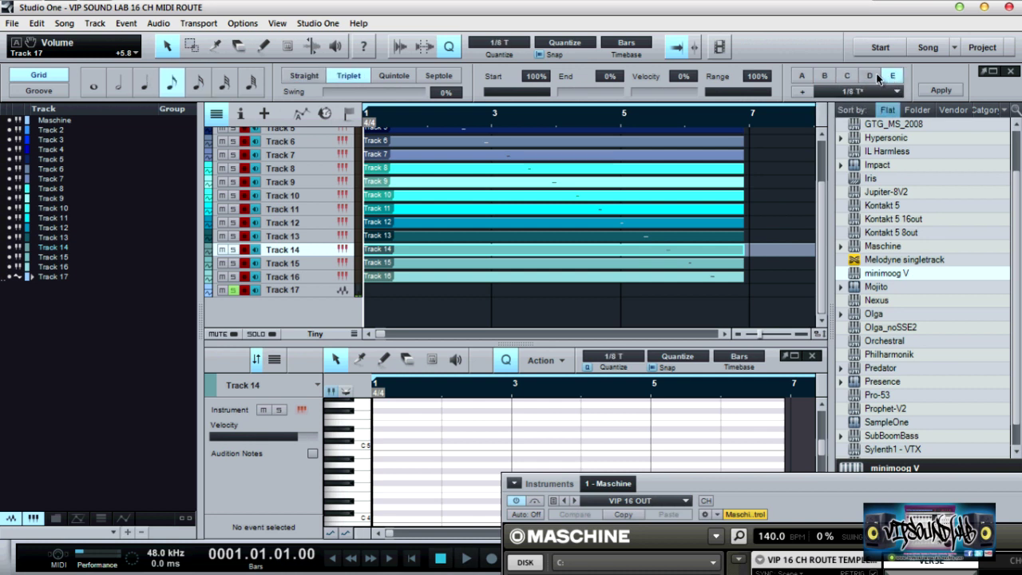
pyautogui.click(869, 76)
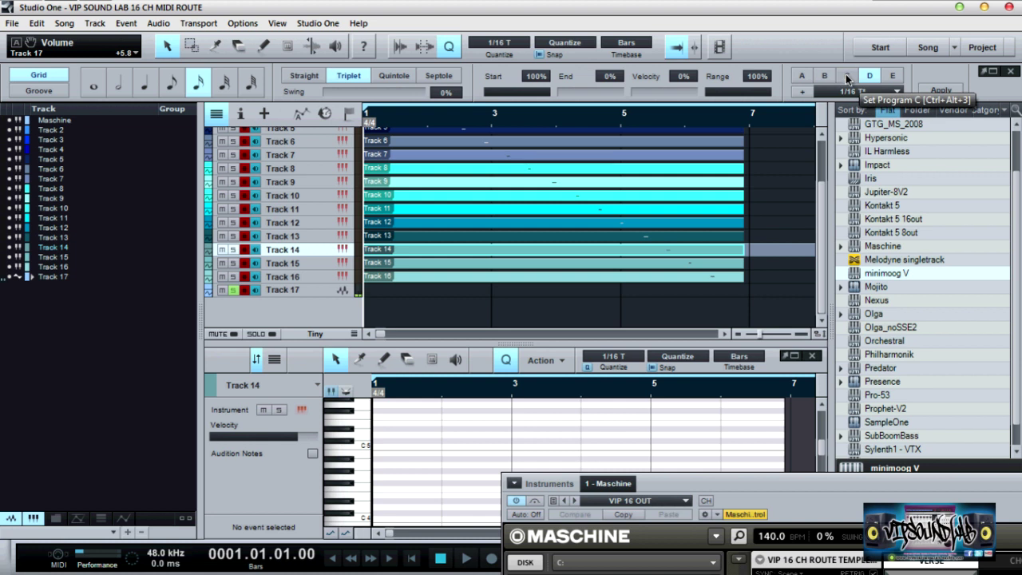
pyautogui.click(847, 76)
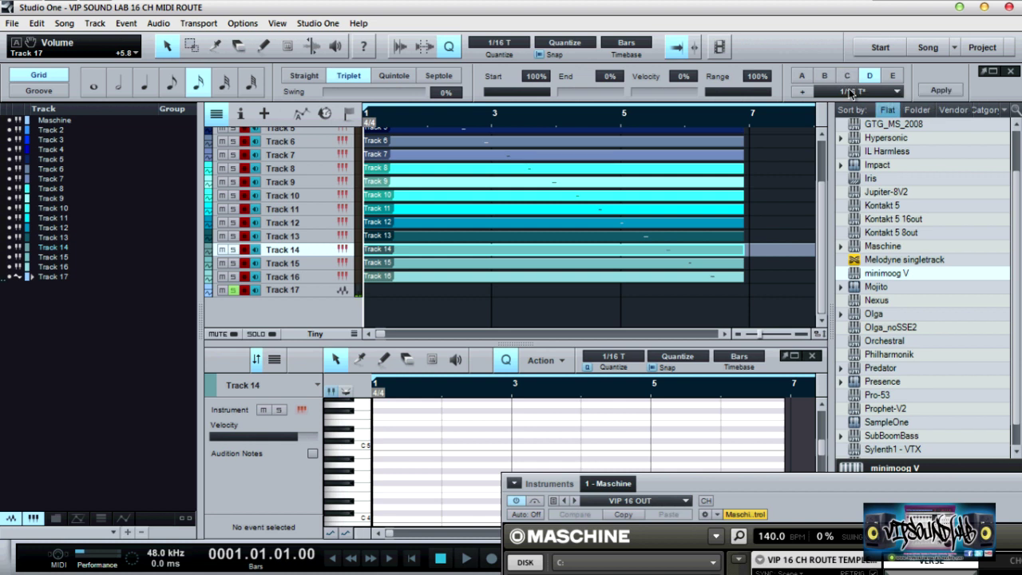
pyautogui.click(825, 77)
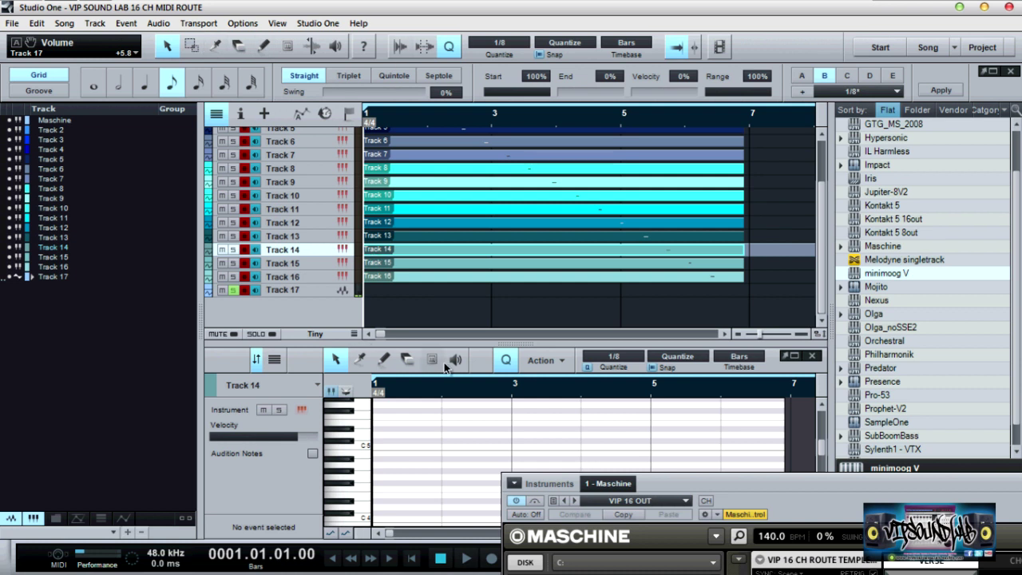
# Step: Add the minimoog V instrument to the song on its own new track below Track 17
pyautogui.press('z')
pyautogui.scroll(5, 463, 455)
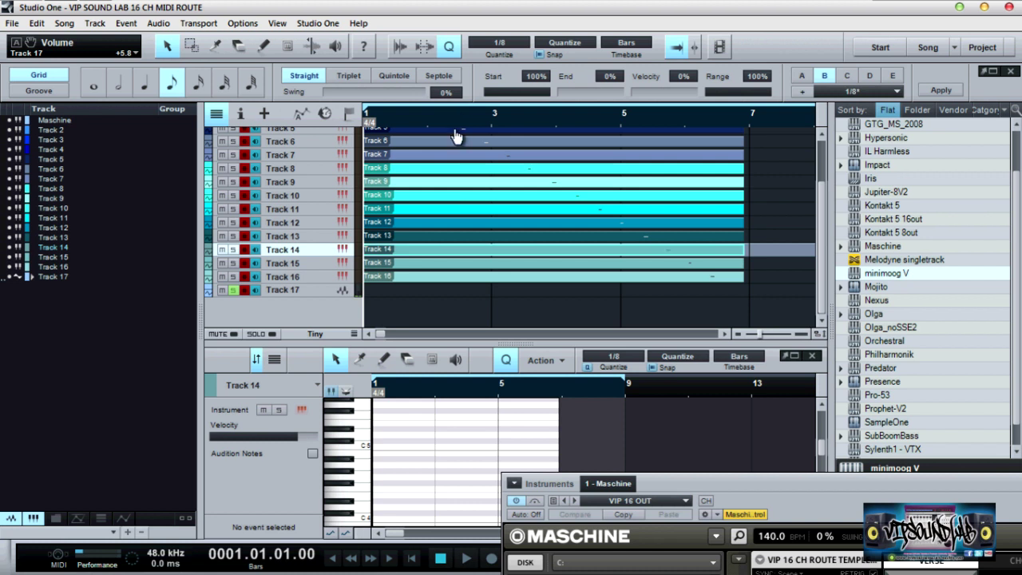
pyautogui.press('w')
pyautogui.press('w')
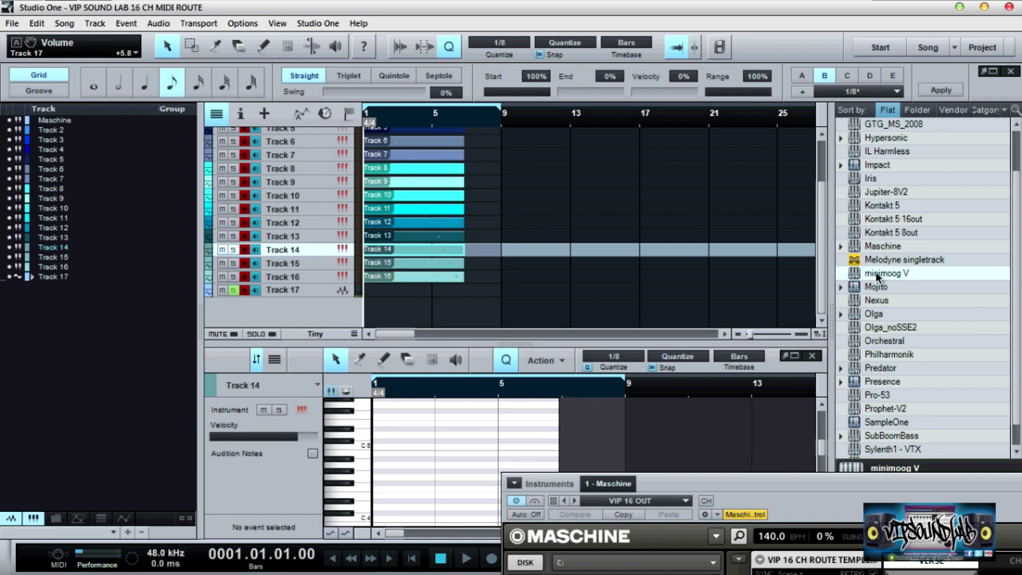
pyautogui.moveTo(876, 276); pyautogui.dragTo(310, 312)
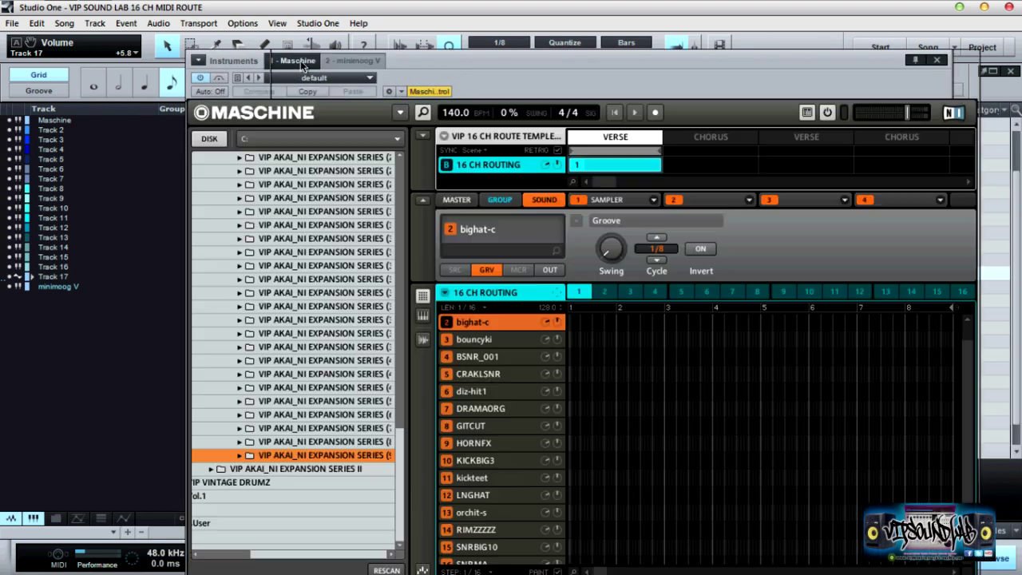
# Step: Switch between the Maschine and minimoog V instruments in their shared window, and open and close minimoog V's upper extension panel
pyautogui.click(301, 61)
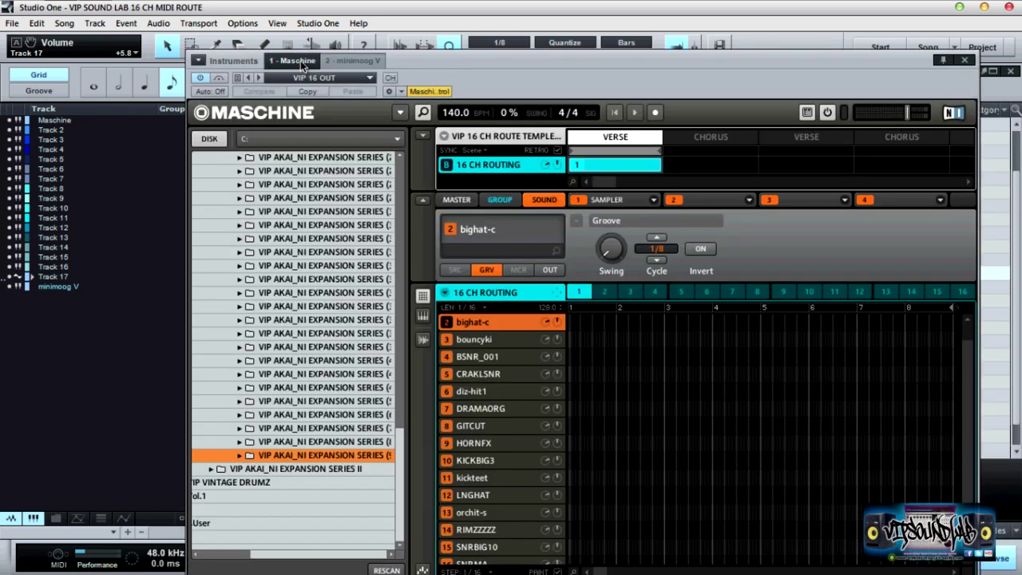
pyautogui.click(354, 61)
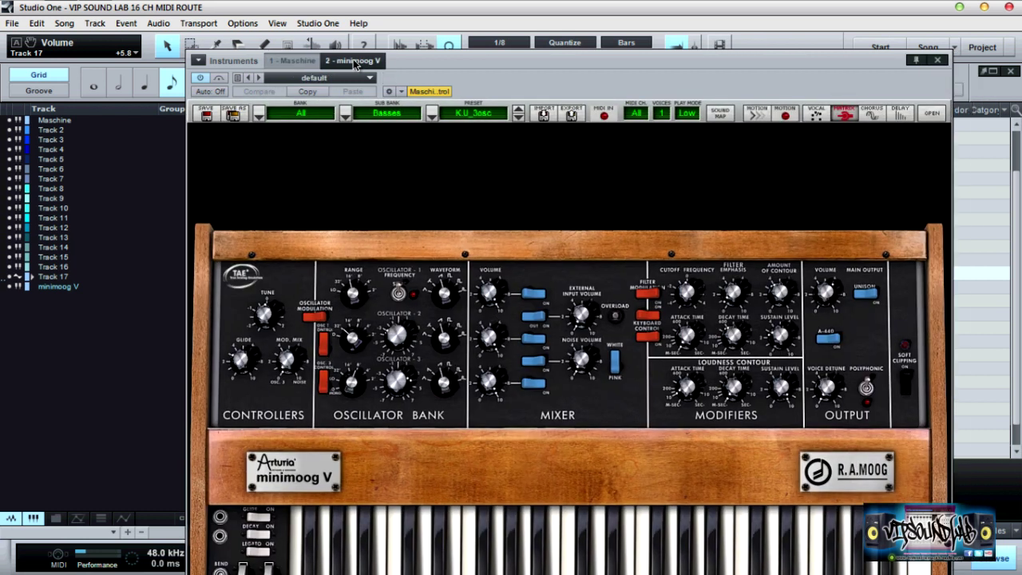
pyautogui.click(251, 255)
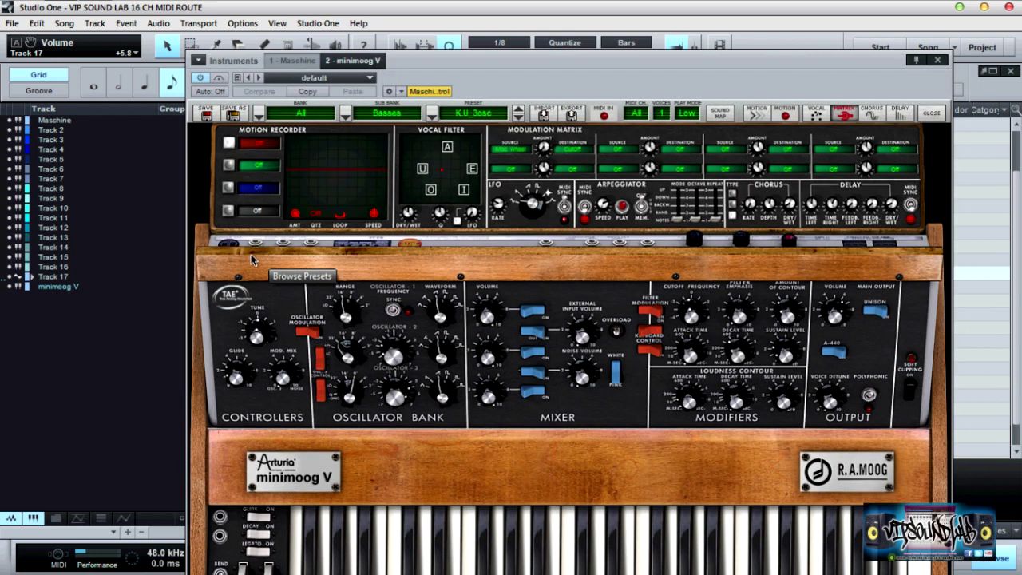
pyautogui.click(297, 61)
pyautogui.click(351, 61)
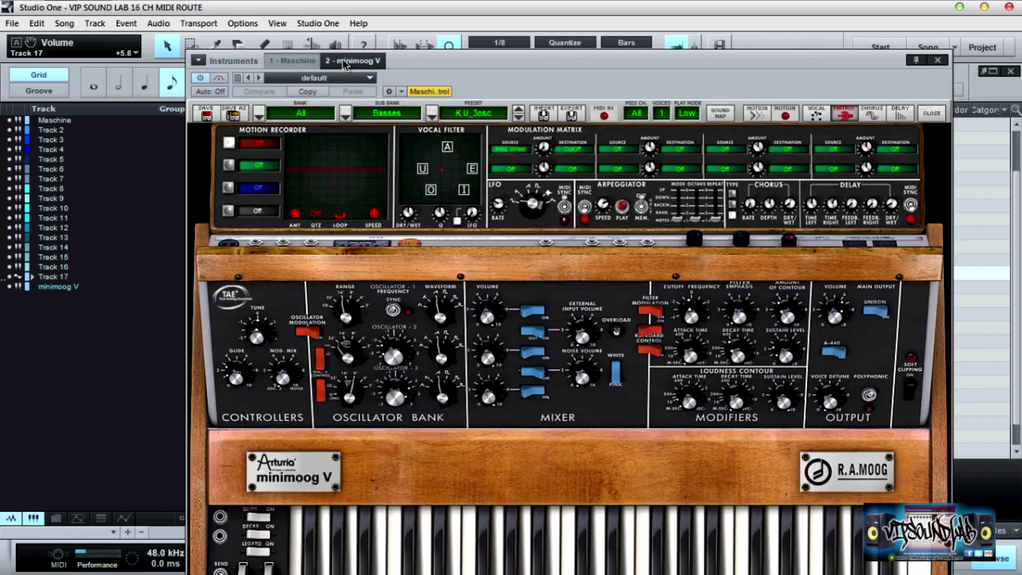
pyautogui.moveTo(419, 67); pyautogui.dragTo(424, 48)
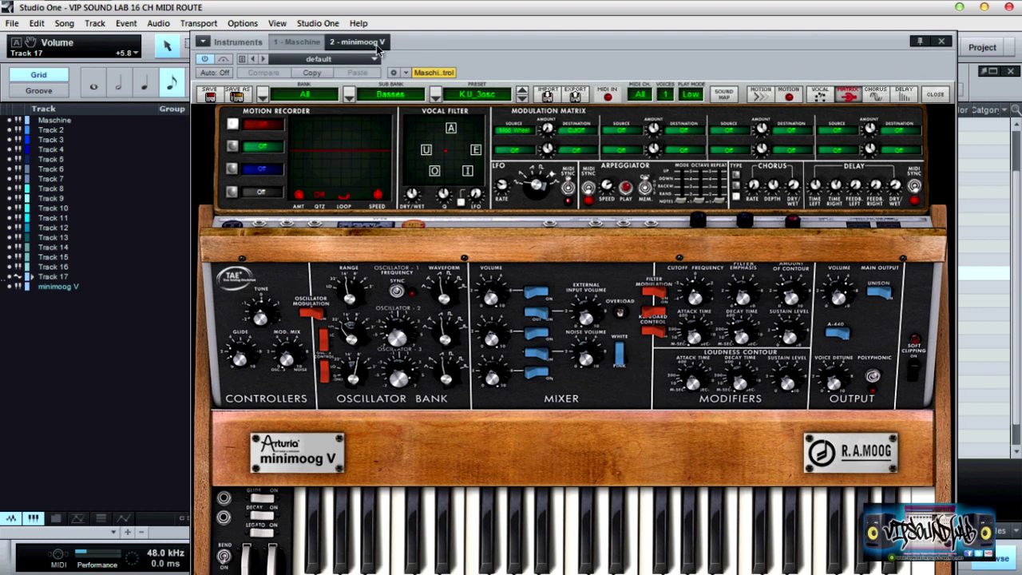
pyautogui.click(264, 232)
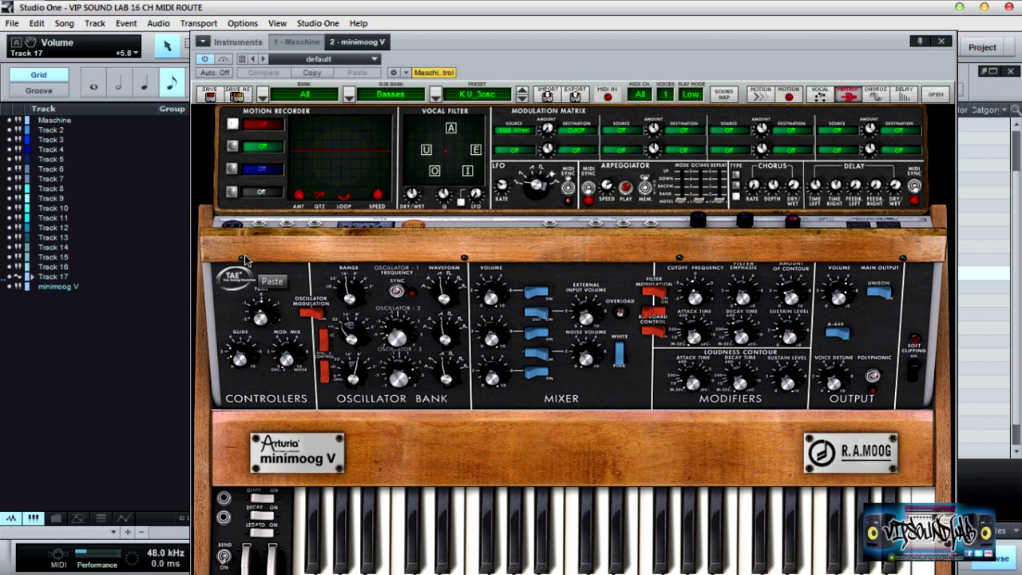